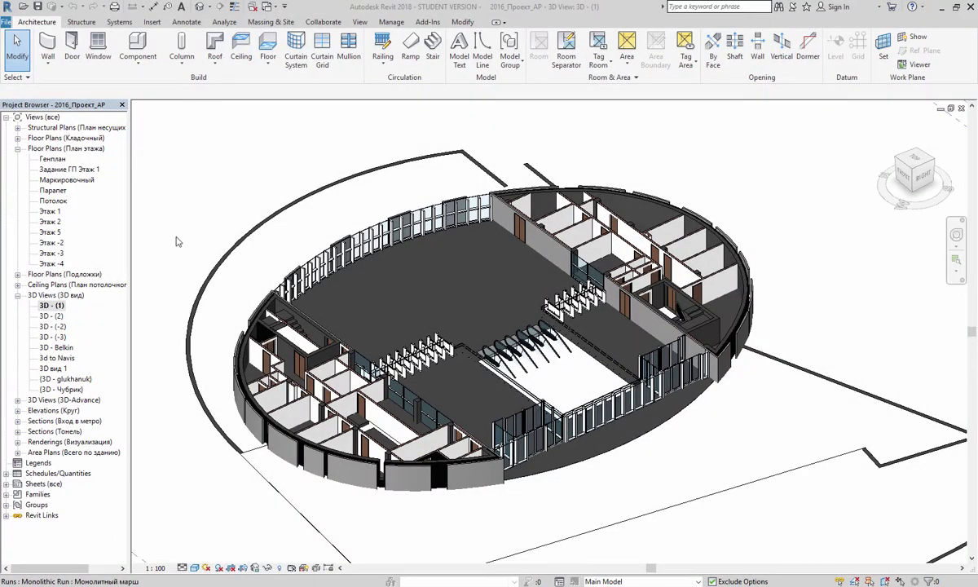
# - Open the Маркировочный floor plan in Revit and save it as a DXF export
pyautogui.doubleClick(89, 181)
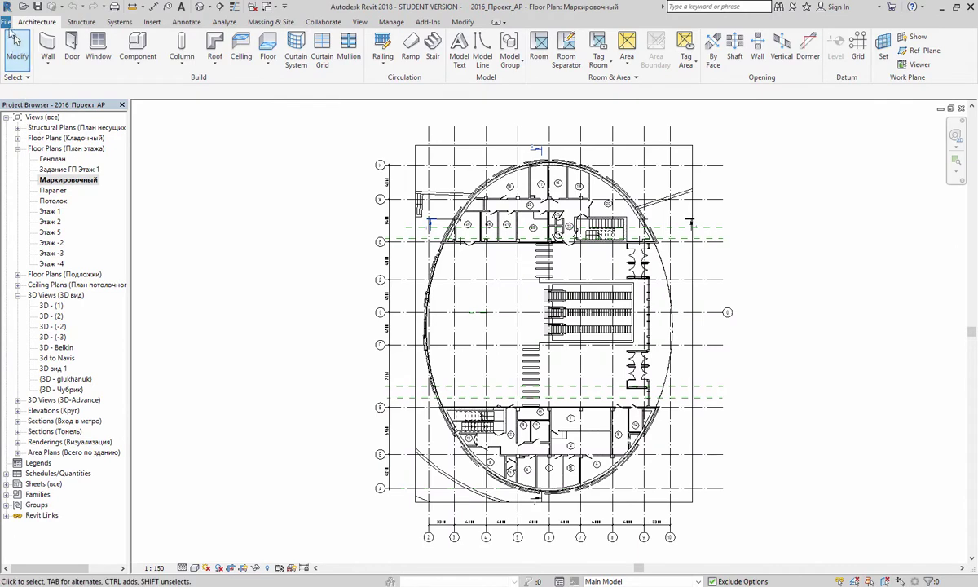
pyautogui.click(5, 22)
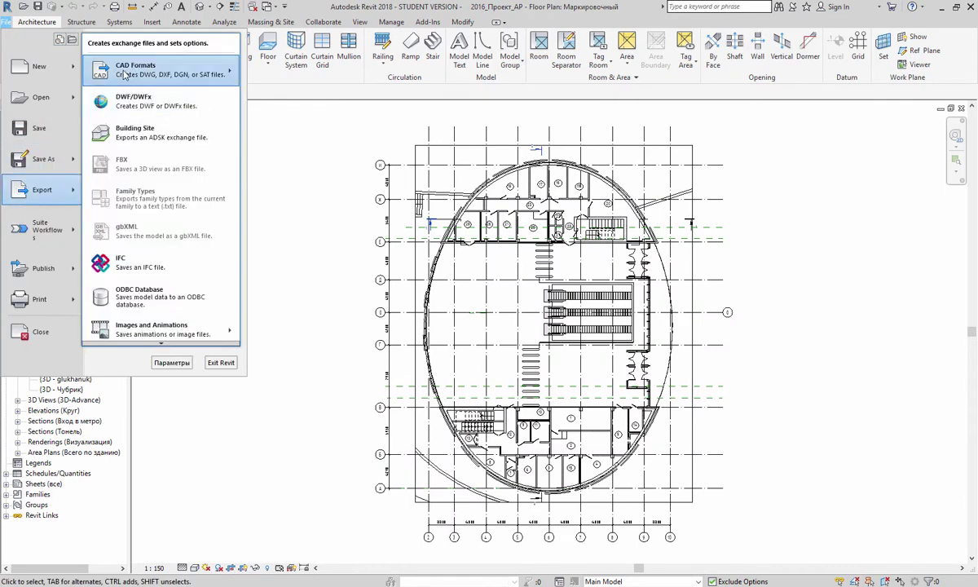
pyautogui.moveTo(163, 69)
pyautogui.click(266, 81)
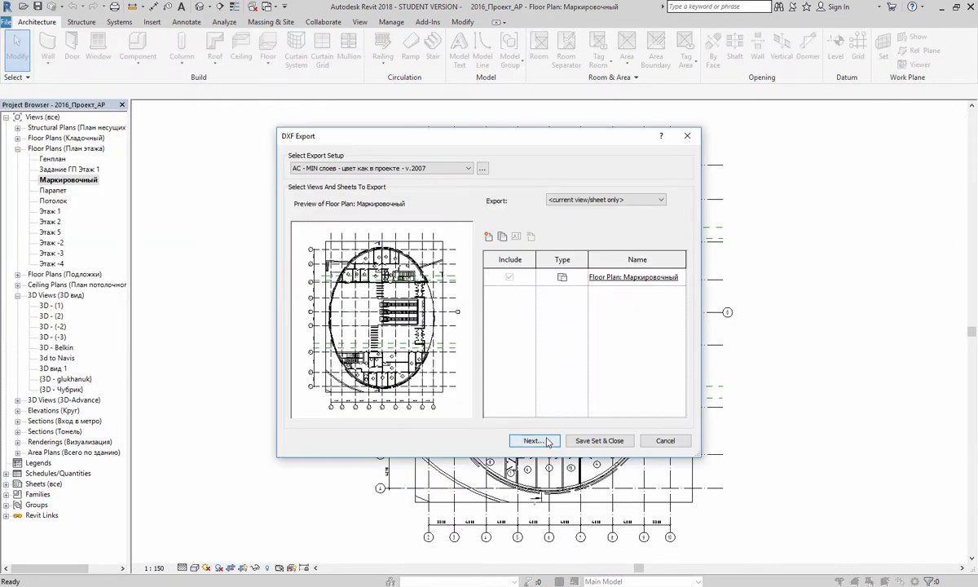
pyautogui.click(548, 442)
pyautogui.click(596, 444)
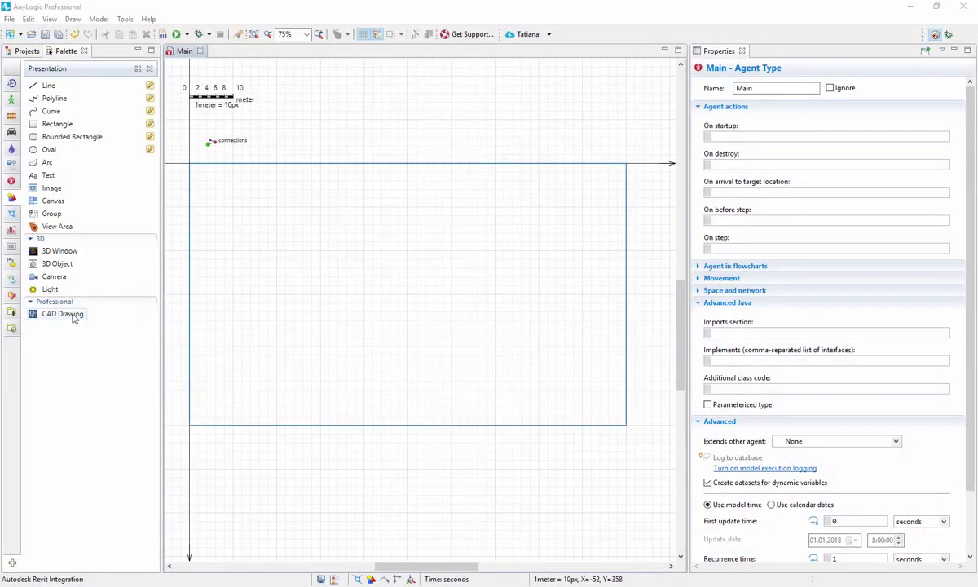
# - Place a CAD Drawing on Main and load the exported floor-plan DXF into it
pyautogui.moveTo(76, 317)
pyautogui.mouseDown()
pyautogui.moveTo(187, 205)
pyautogui.moveTo(195, 163)
pyautogui.mouseUp()
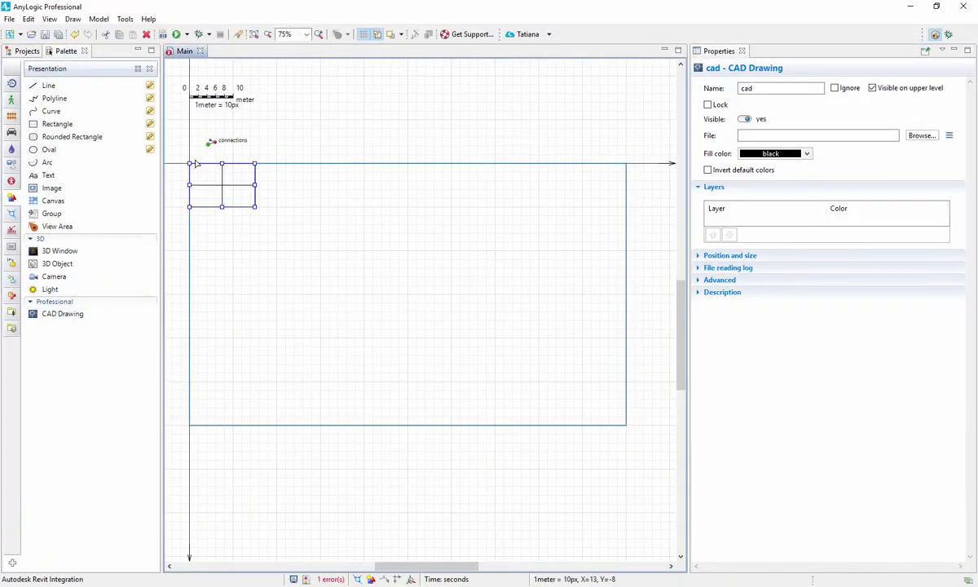
pyautogui.click(918, 135)
pyautogui.click(378, 166)
pyautogui.click(561, 371)
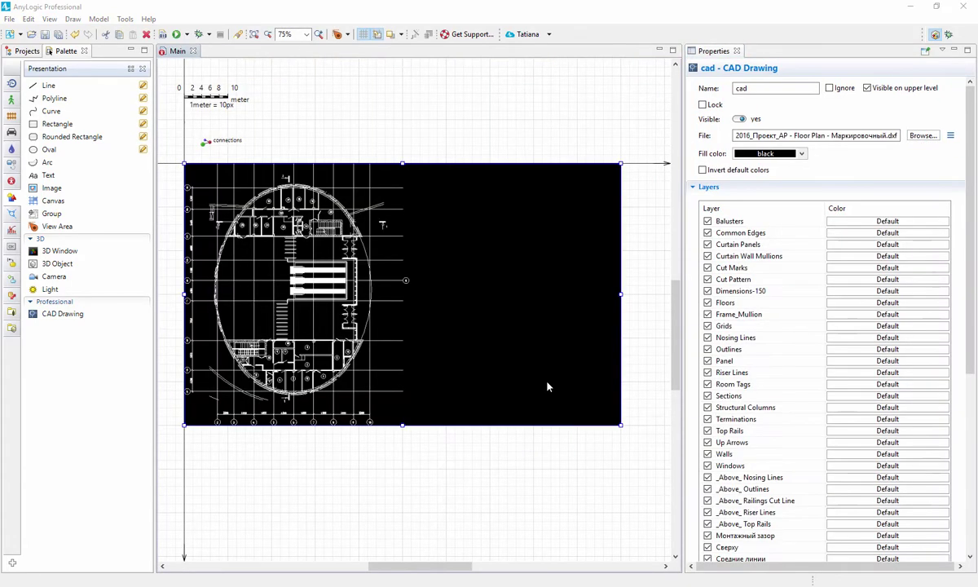
# - Set the drawing's fill to No fill and hide the Dimensions-150 and Grids layers
pyautogui.click(801, 154)
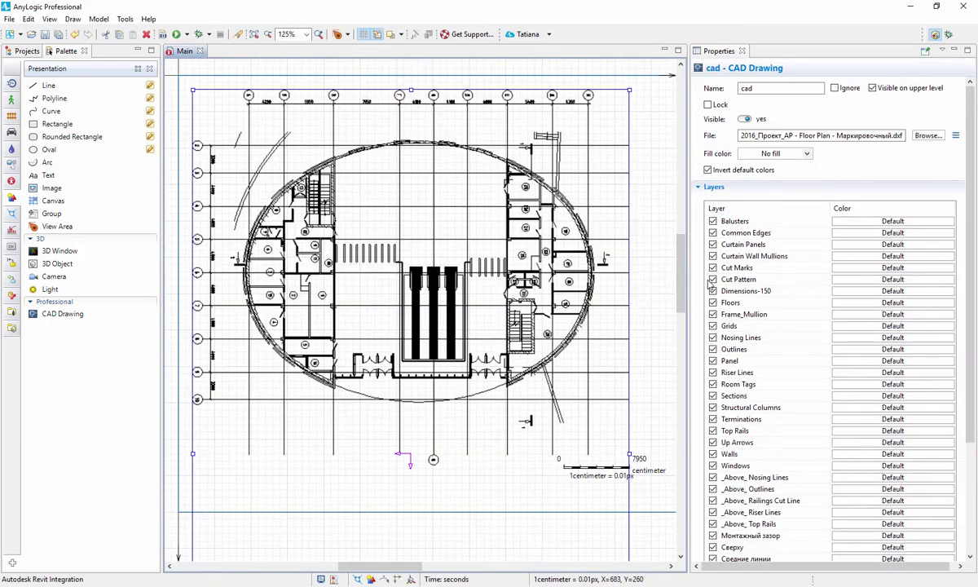
pyautogui.click(712, 291)
pyautogui.click(713, 326)
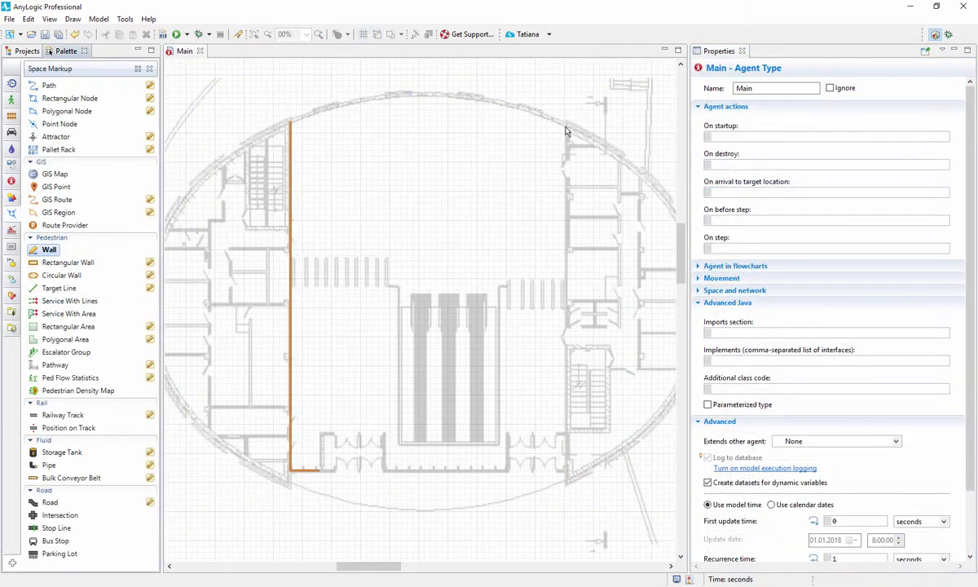
# - Trace a wall along the hall and add an Escalator Group of three escalators
pyautogui.click(564, 126)
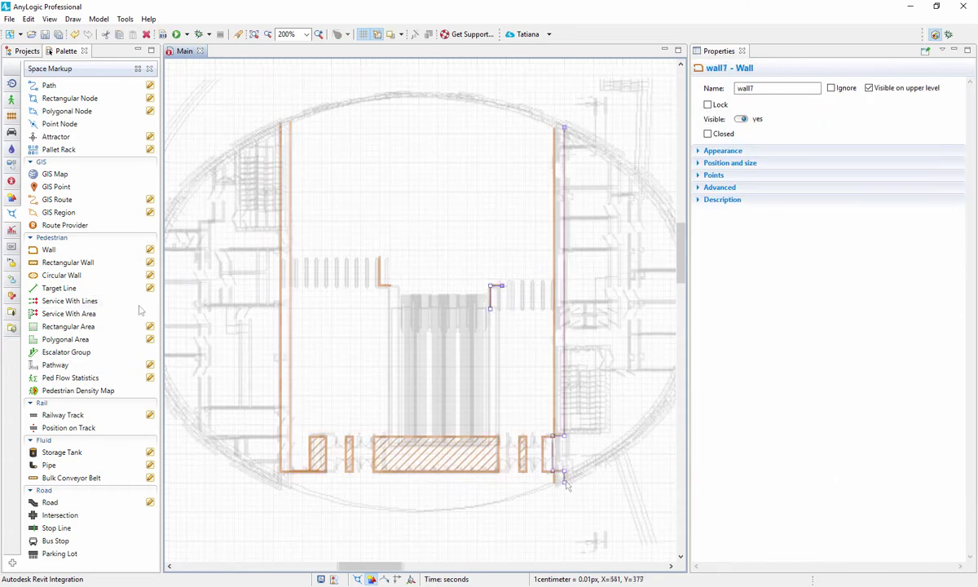
pyautogui.moveTo(66, 351)
pyautogui.mouseDown()
pyautogui.moveTo(410, 225)
pyautogui.moveTo(427, 256)
pyautogui.mouseUp()
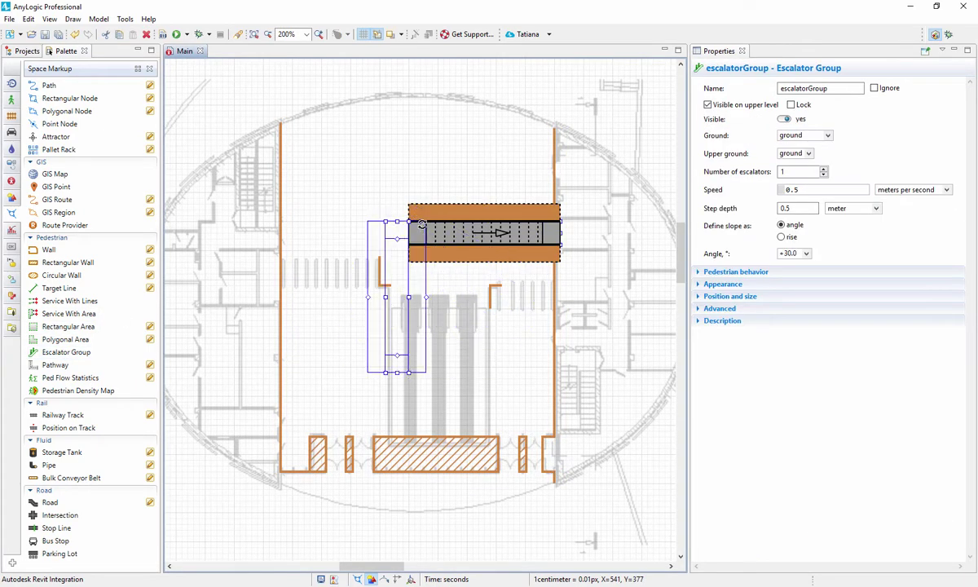
pyautogui.click(824, 169)
pyautogui.click(824, 168)
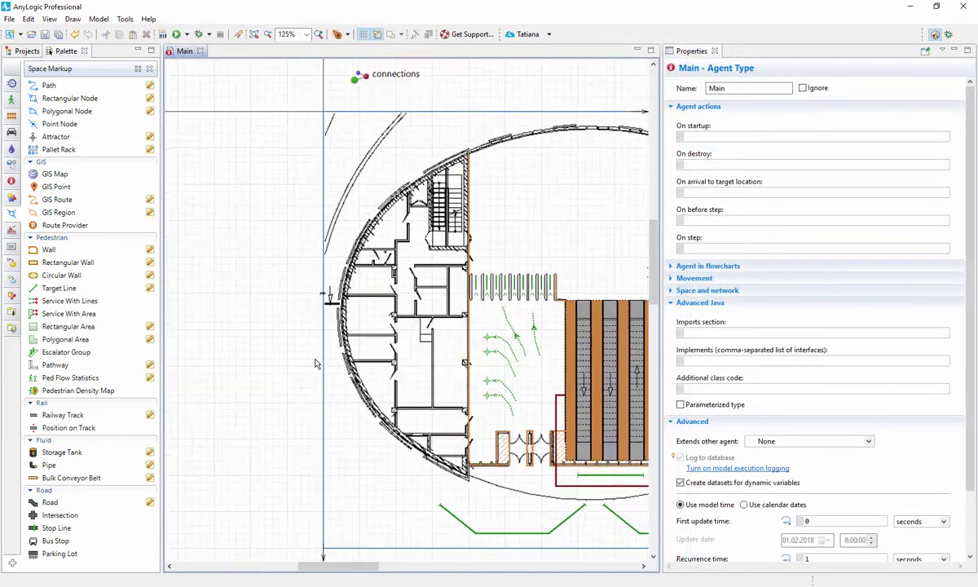
# - Add a Ped Source and Ped Service blocks beside the plan, shifting both services right
pyautogui.scroll(-1, 316, 363)
pyautogui.moveTo(349, 381); pyautogui.dragTo(395, 389)
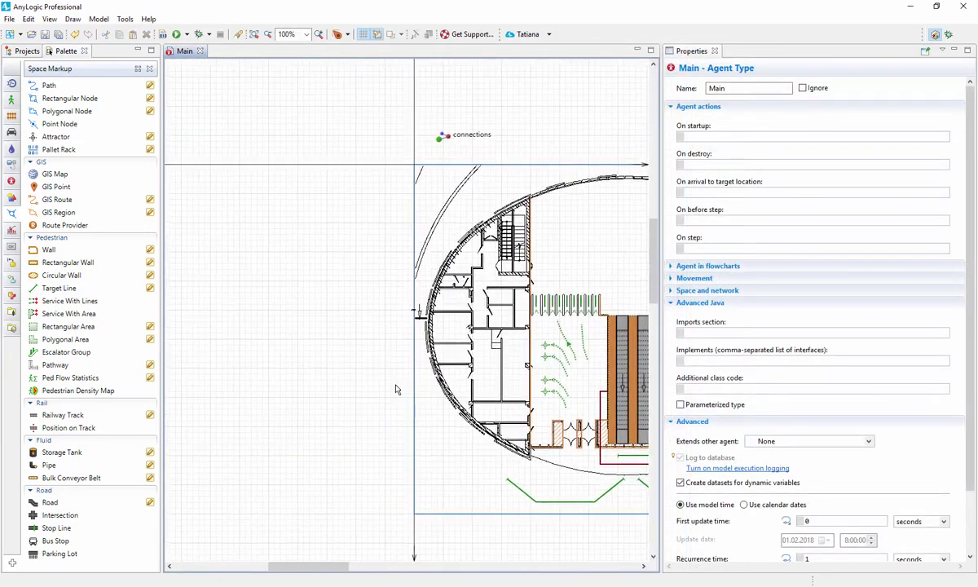
pyautogui.click(11, 181)
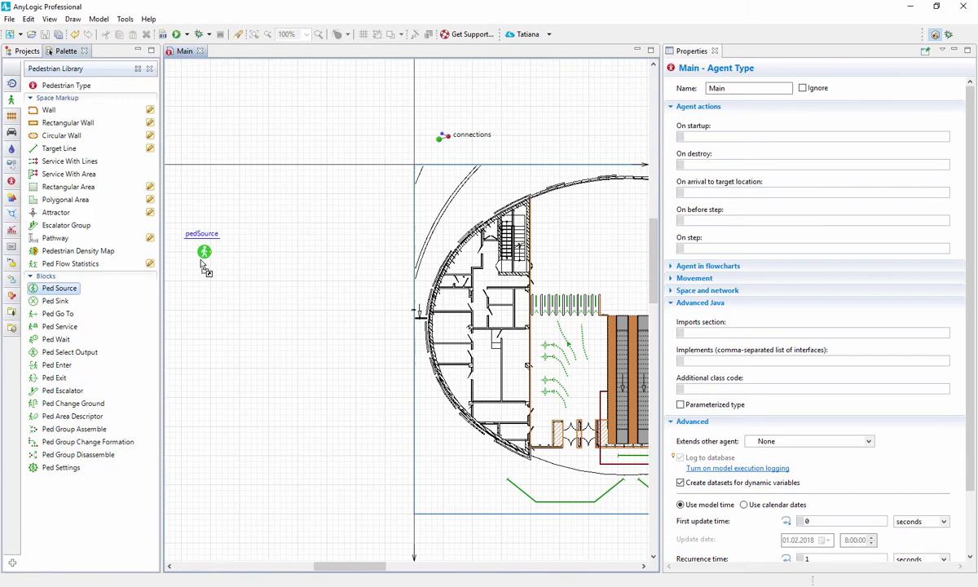
pyautogui.moveTo(186, 304); pyautogui.dragTo(197, 269)
pyautogui.moveTo(60, 326); pyautogui.dragTo(255, 255)
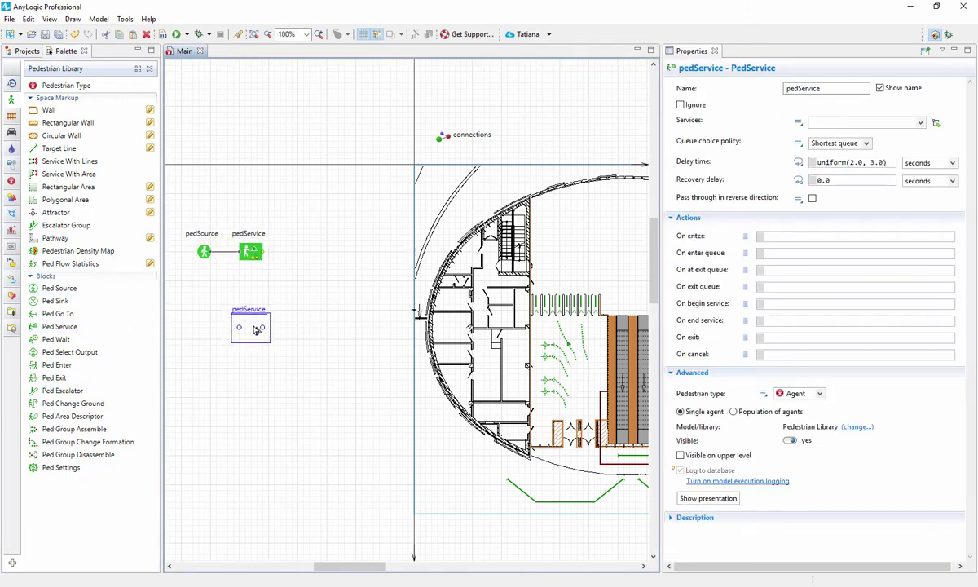
pyautogui.moveTo(217, 187); pyautogui.dragTo(270, 358)
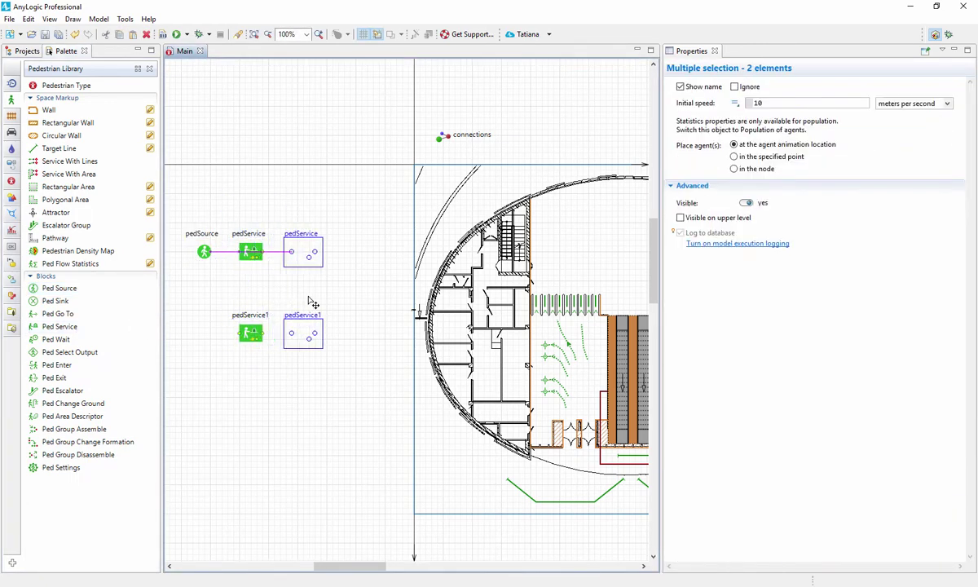
pyautogui.moveTo(255, 302); pyautogui.dragTo(318, 303)
# - Insert a Ped Select Output after pedSource and connect pedService1 into pedService's outgoing path
pyautogui.moveTo(70, 351); pyautogui.dragTo(251, 271)
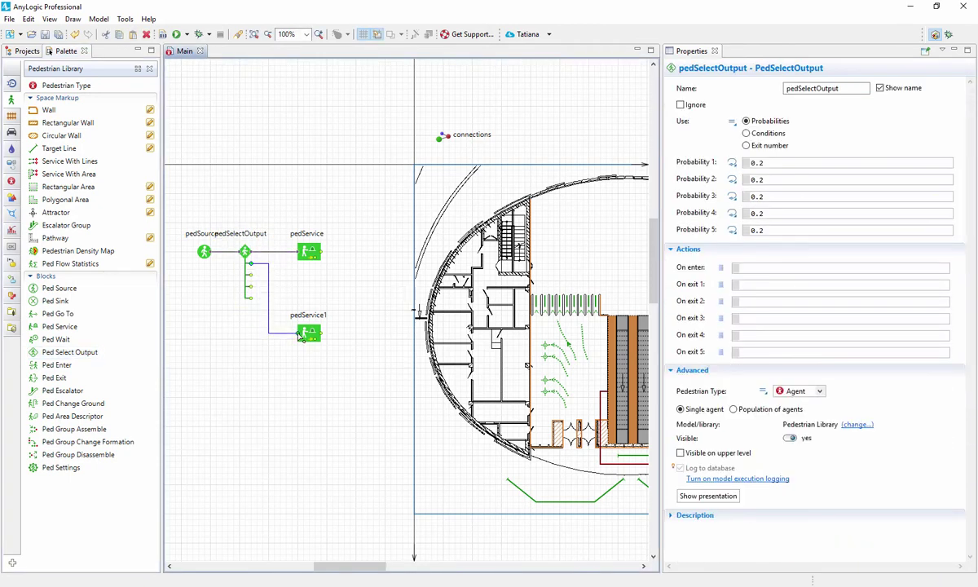
pyautogui.click(302, 337)
pyautogui.moveTo(334, 342); pyautogui.dragTo(253, 300)
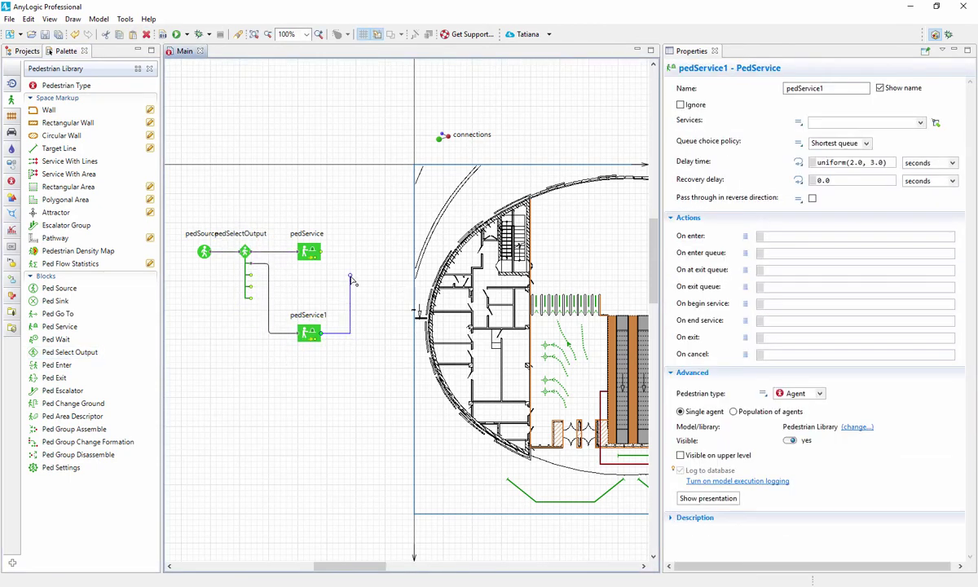
pyautogui.click(295, 252)
pyautogui.click(317, 406)
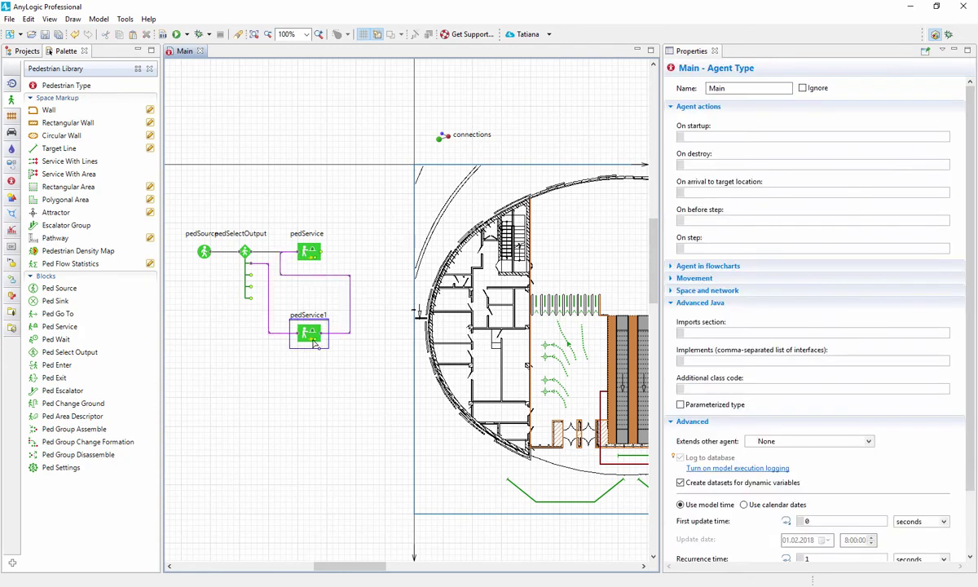
pyautogui.click(308, 332)
# - Assign the services markup to pedService1 and services1 to pedService
pyautogui.moveTo(626, 226); pyautogui.dragTo(573, 235)
pyautogui.click(935, 122)
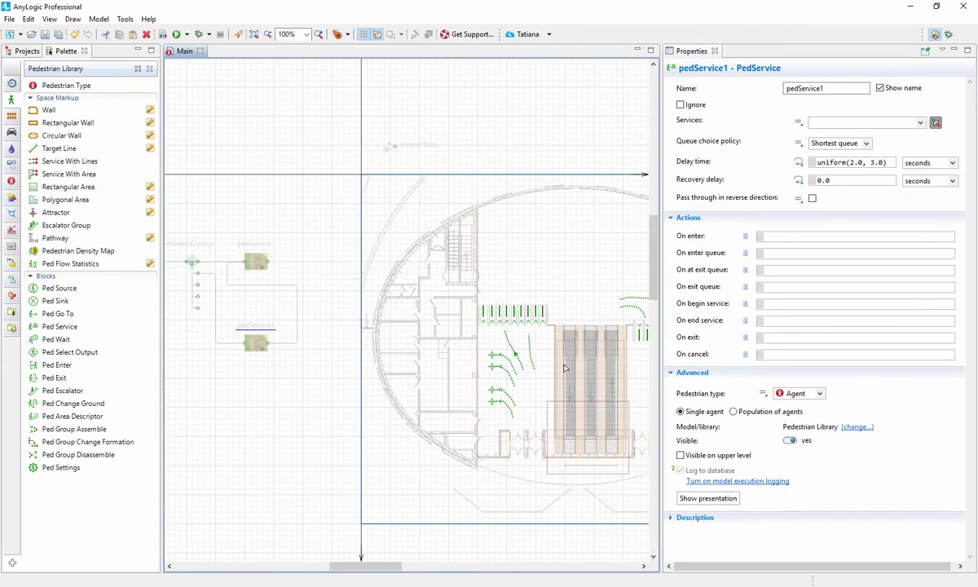
pyautogui.click(494, 367)
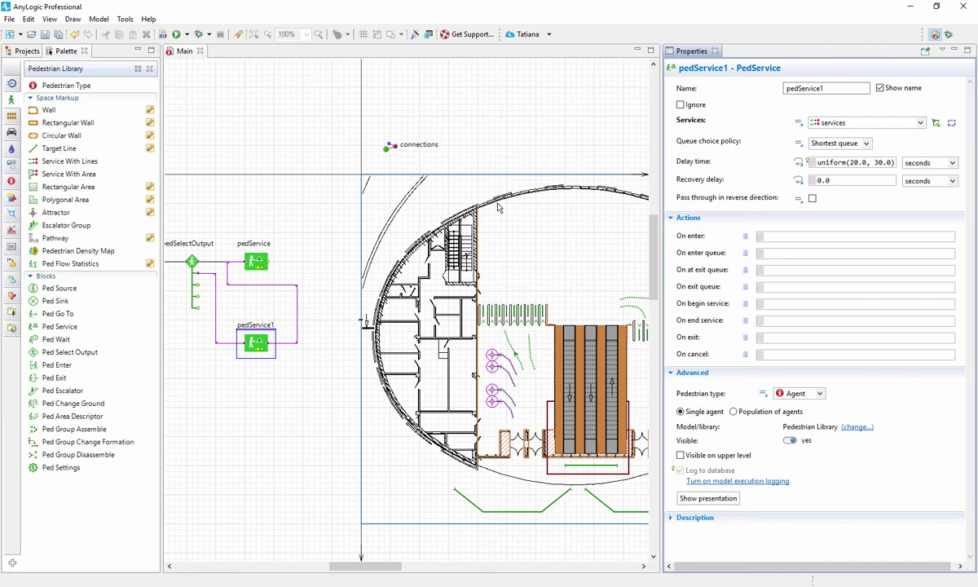
pyautogui.click(262, 264)
pyautogui.click(937, 121)
pyautogui.click(513, 346)
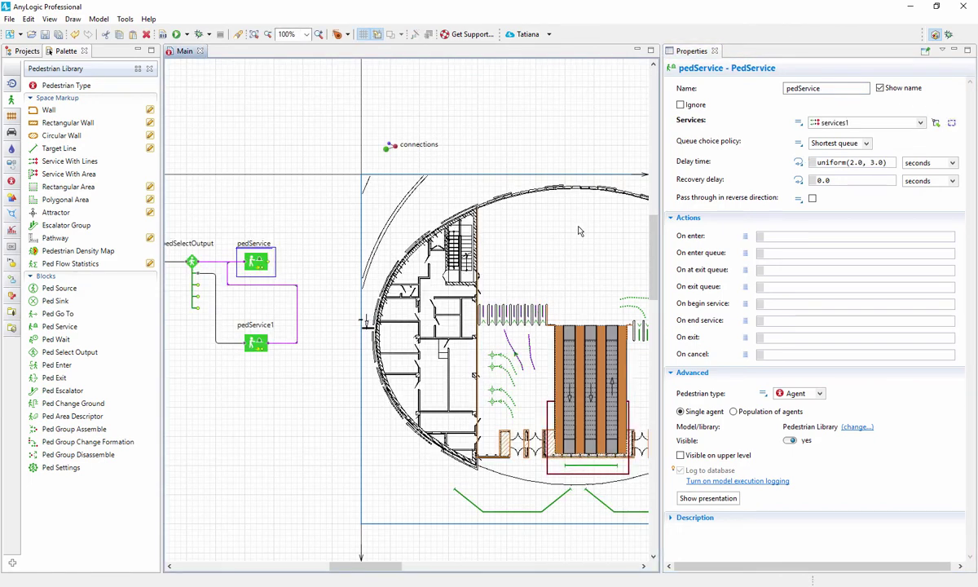
# - Add a Ped Escalator block linked to escalatorGroup, with pedestrians riding down
pyautogui.moveTo(74, 391); pyautogui.dragTo(315, 263)
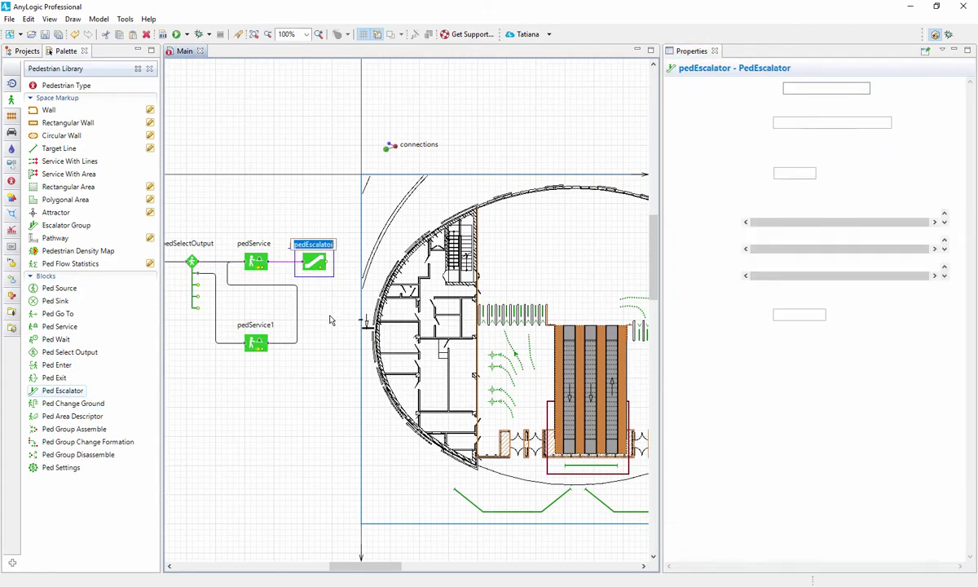
pyautogui.click(901, 122)
pyautogui.click(601, 371)
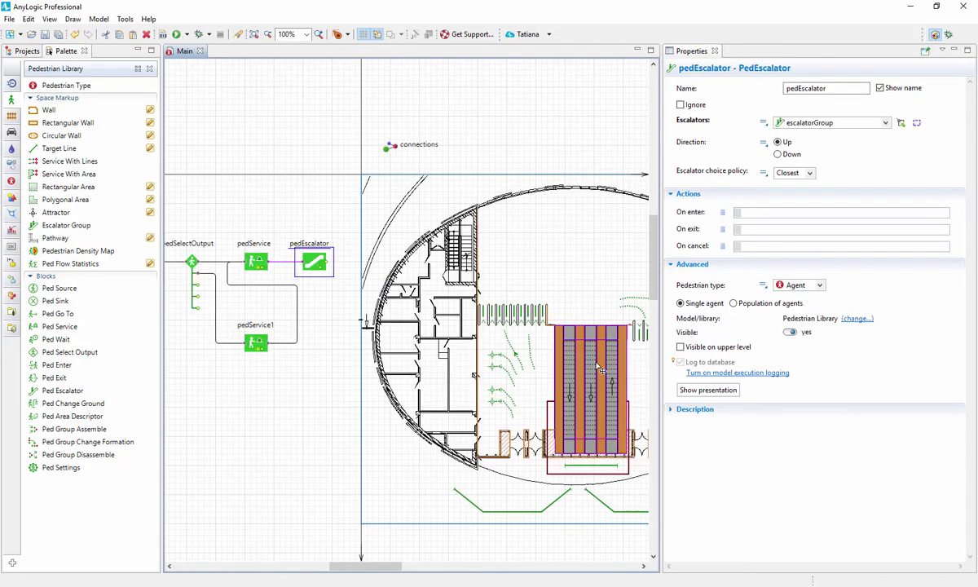
pyautogui.click(778, 155)
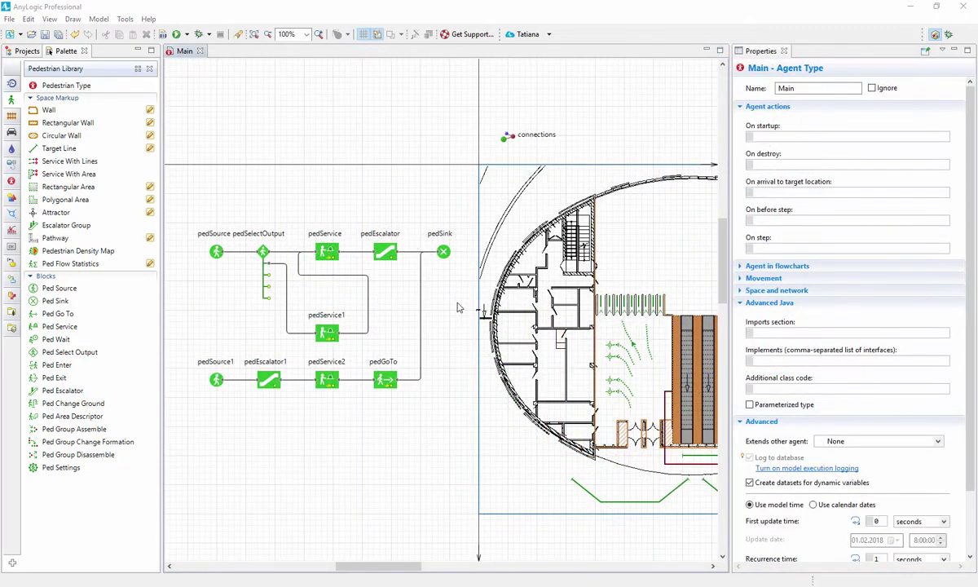
# - Run the model and zoom and pan to the escalator tops and fare gates
pyautogui.click(176, 34)
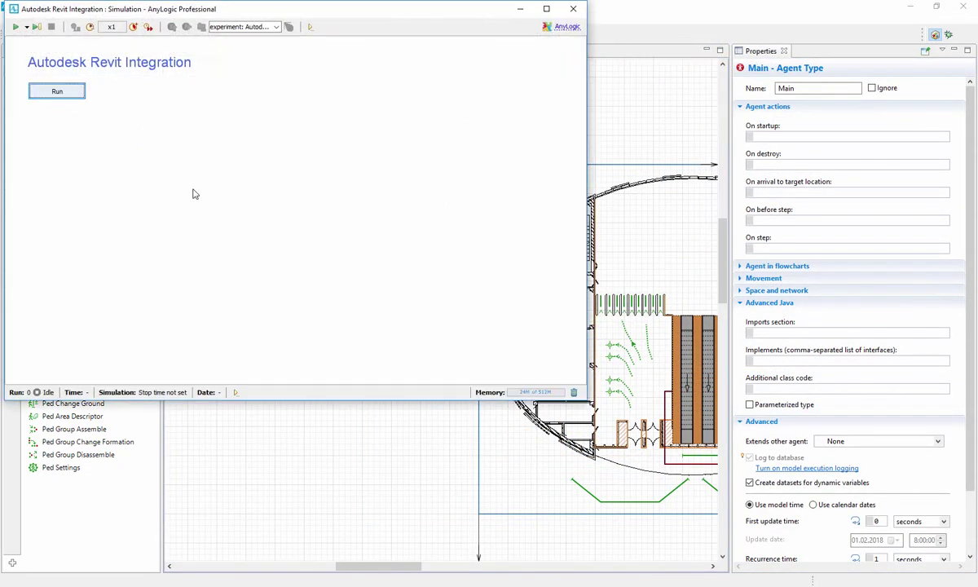
pyautogui.click(56, 91)
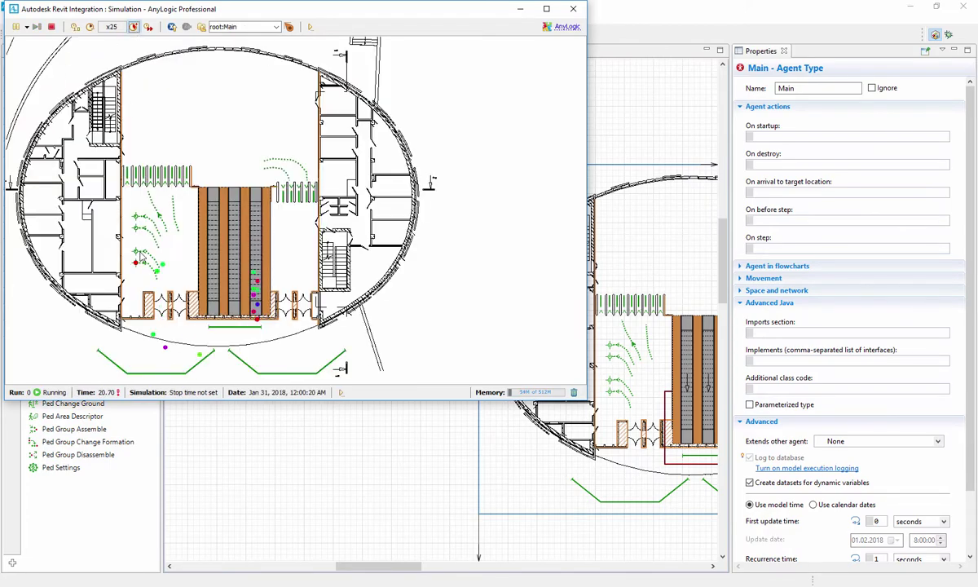
pyautogui.scroll(2, 139, 286)
pyautogui.scroll(2, 139, 285)
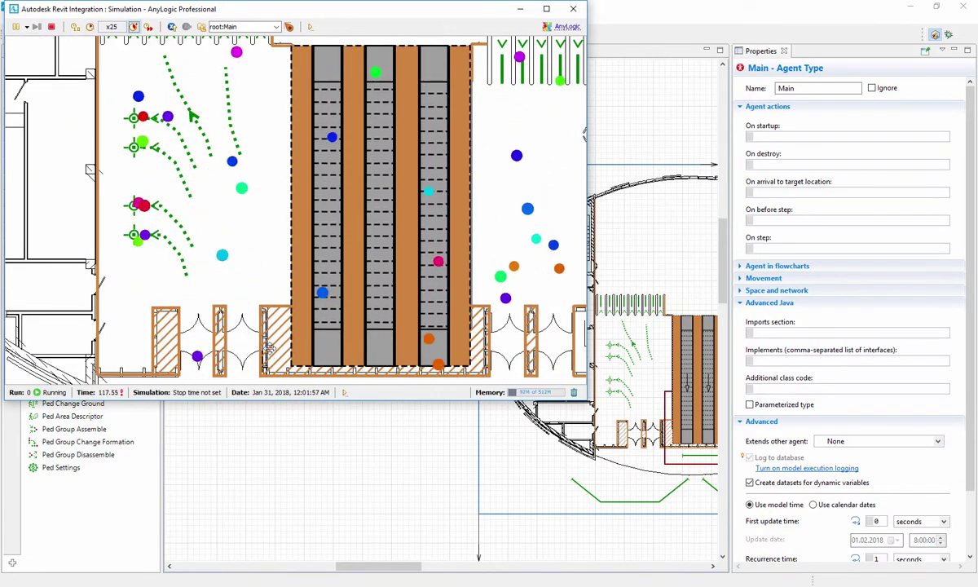
pyautogui.moveTo(139, 284); pyautogui.dragTo(138, 218)
pyautogui.scroll(-2, 252, 245)
pyautogui.scroll(2, 252, 343)
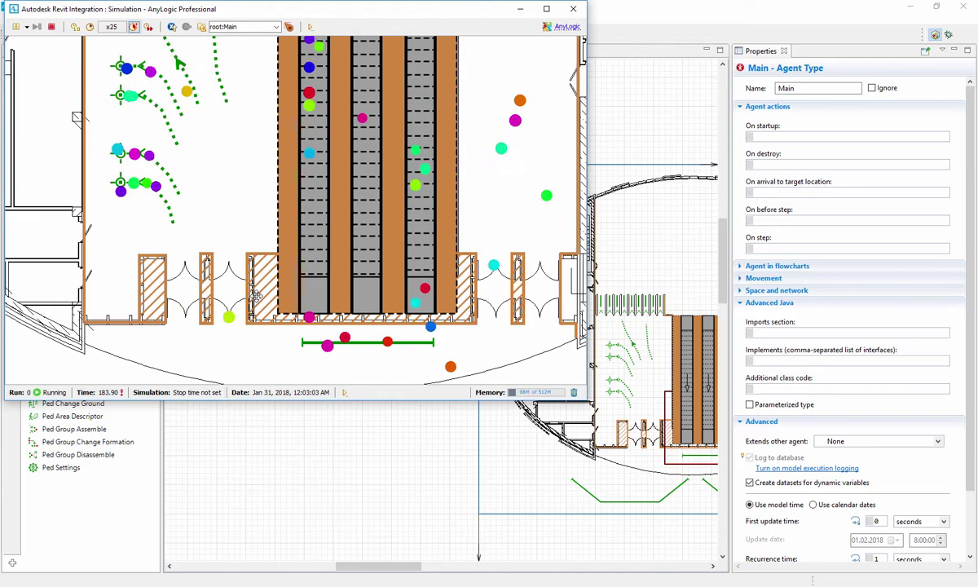
pyautogui.moveTo(236, 65); pyautogui.dragTo(225, 245)
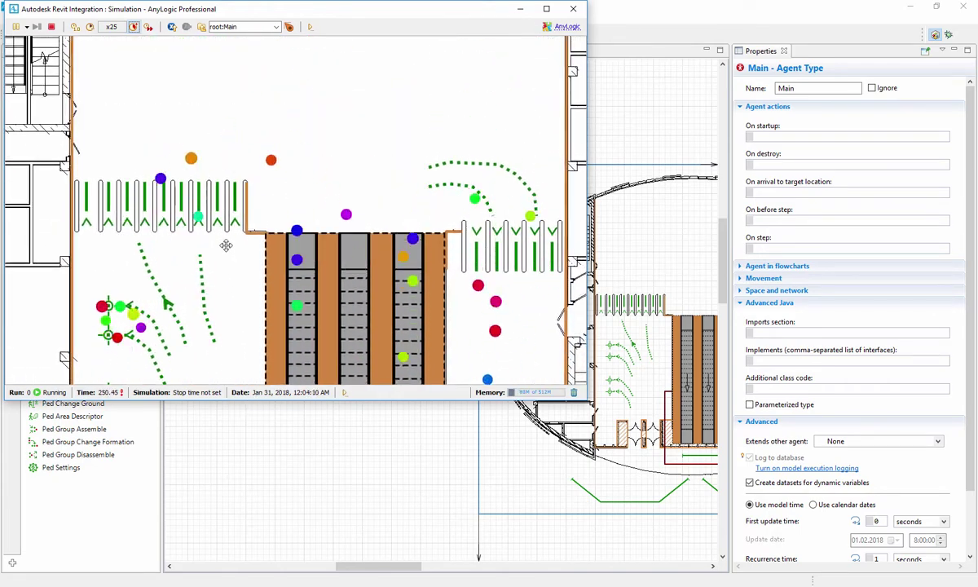
# - Slow the simulation to x5 and pan down to the escalator bottoms and lower gates
pyautogui.click(90, 27)
pyautogui.click(90, 27)
pyautogui.moveTo(447, 382); pyautogui.dragTo(425, 220)
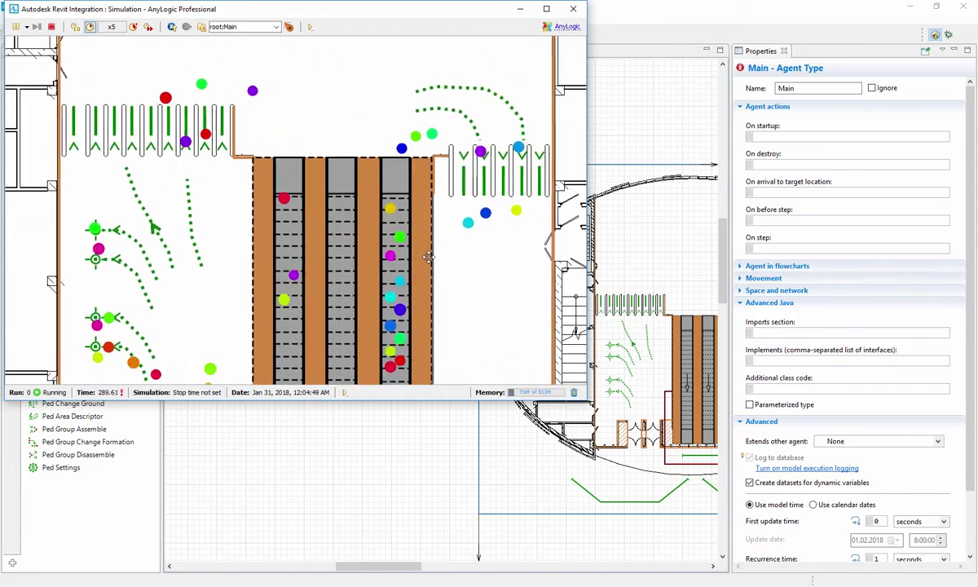
pyautogui.moveTo(444, 334); pyautogui.dragTo(424, 236)
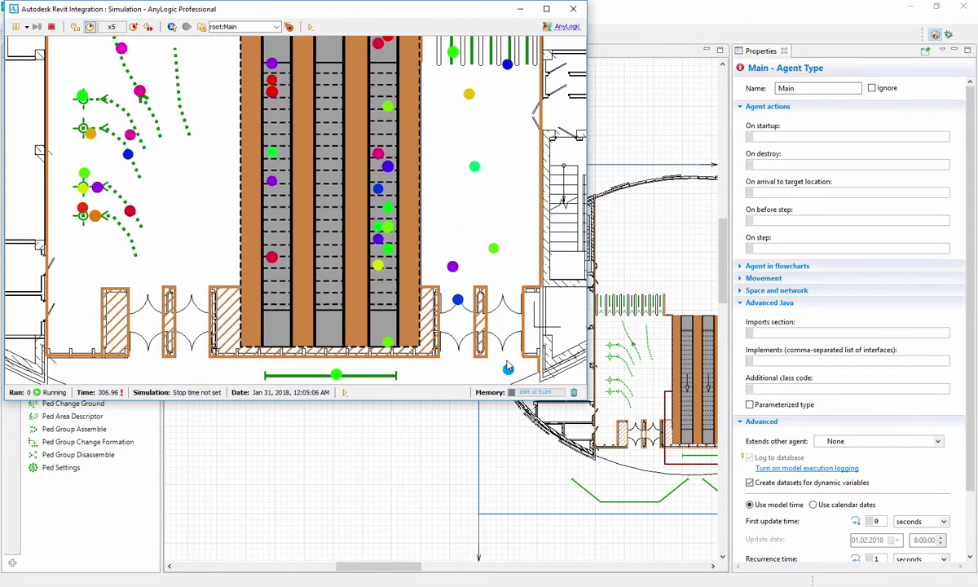
# - Close the simulation window and bring the whole station layout into view
pyautogui.moveTo(457, 350); pyautogui.dragTo(431, 203)
pyautogui.click(573, 8)
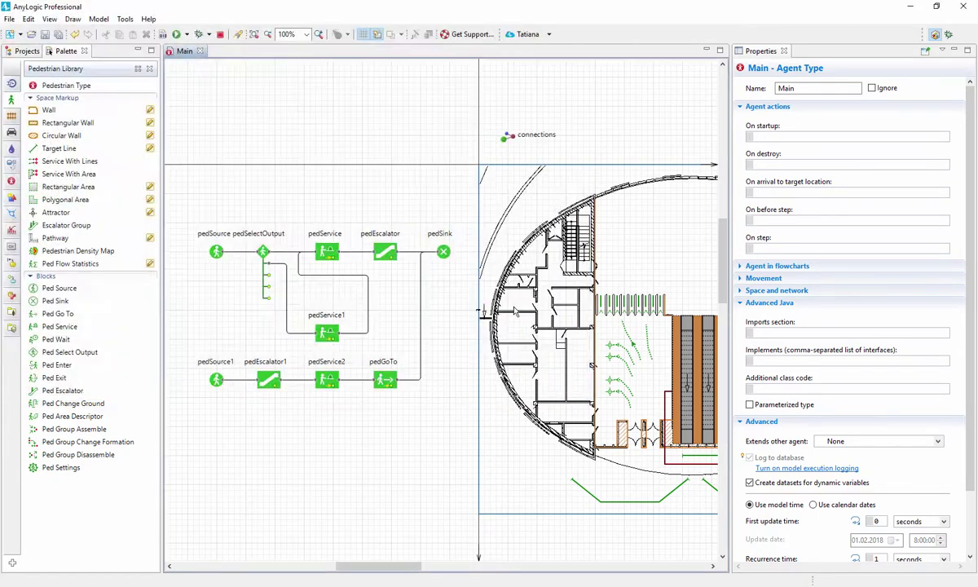
pyautogui.moveTo(548, 422); pyautogui.dragTo(389, 413)
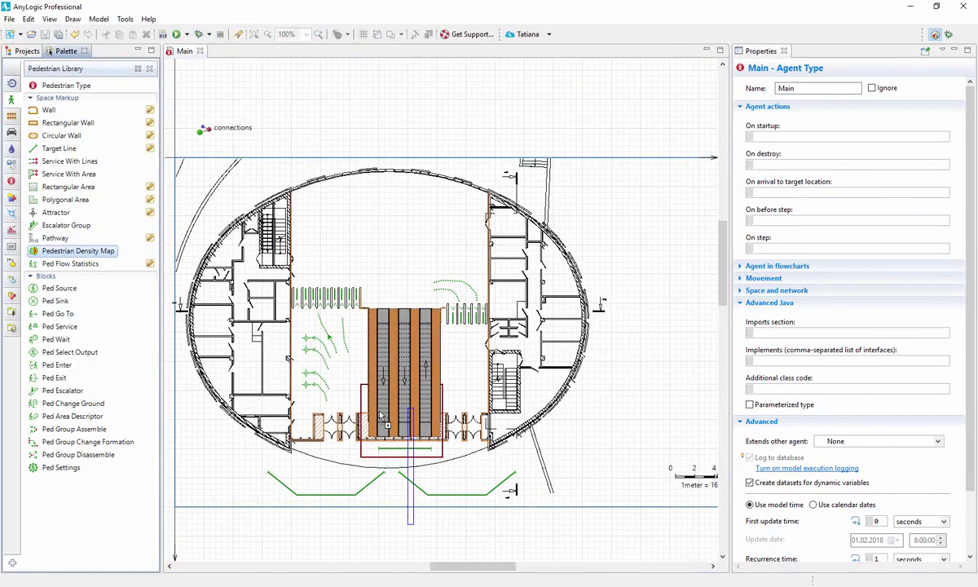
# - Place a Pedestrian Density Map over the layout and test-run it at higher speed
pyautogui.moveTo(77, 251); pyautogui.dragTo(614, 360)
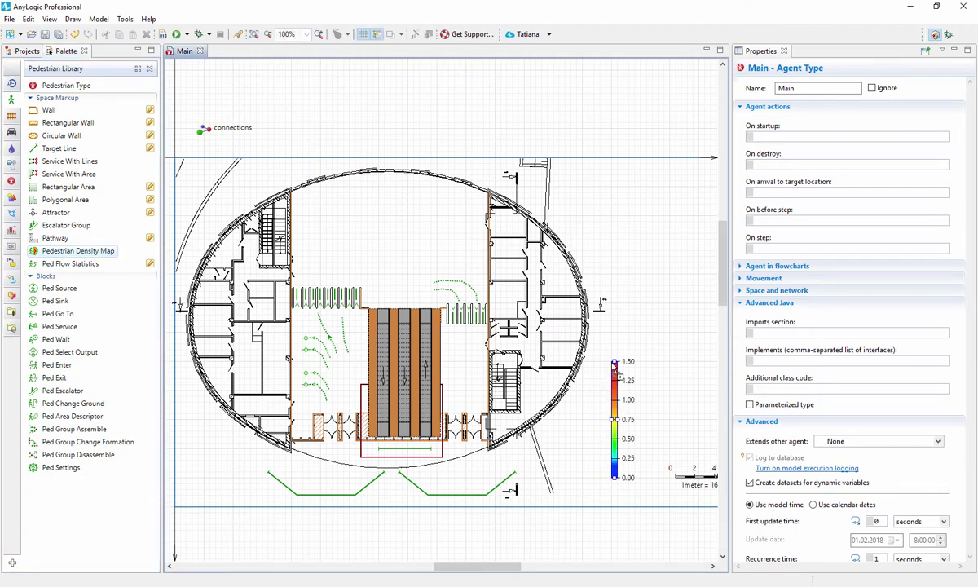
pyautogui.click(176, 35)
pyautogui.click(75, 92)
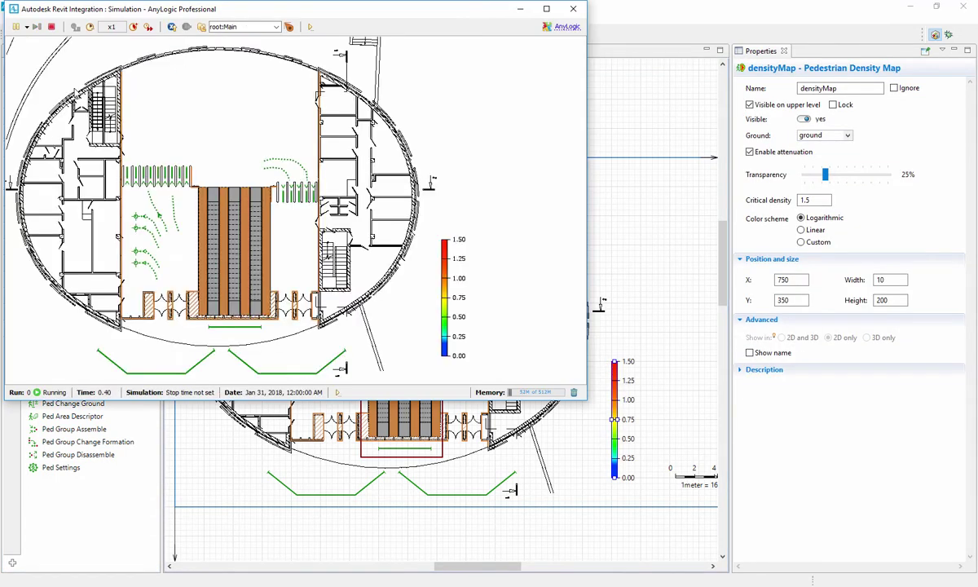
pyautogui.click(134, 28)
pyautogui.click(133, 28)
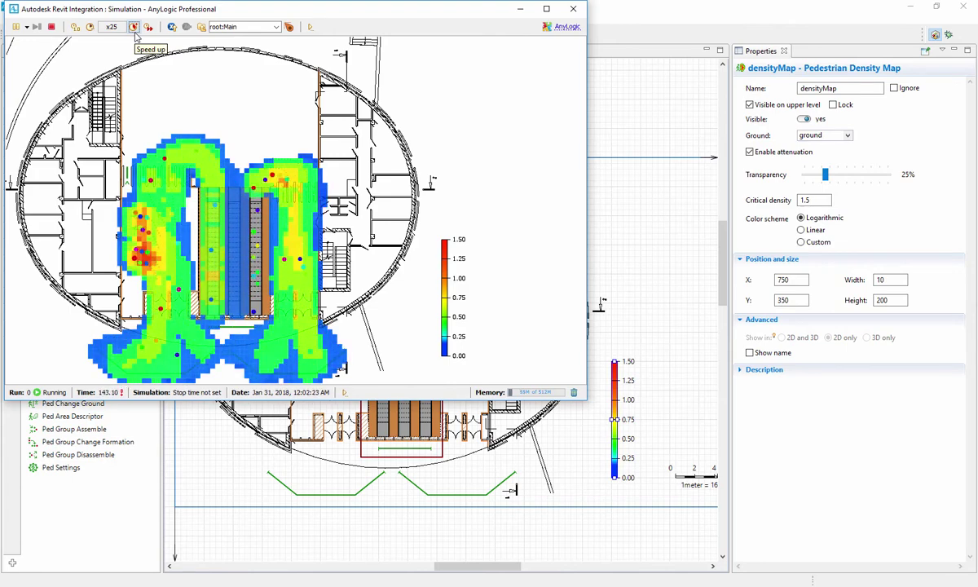
pyautogui.click(568, 15)
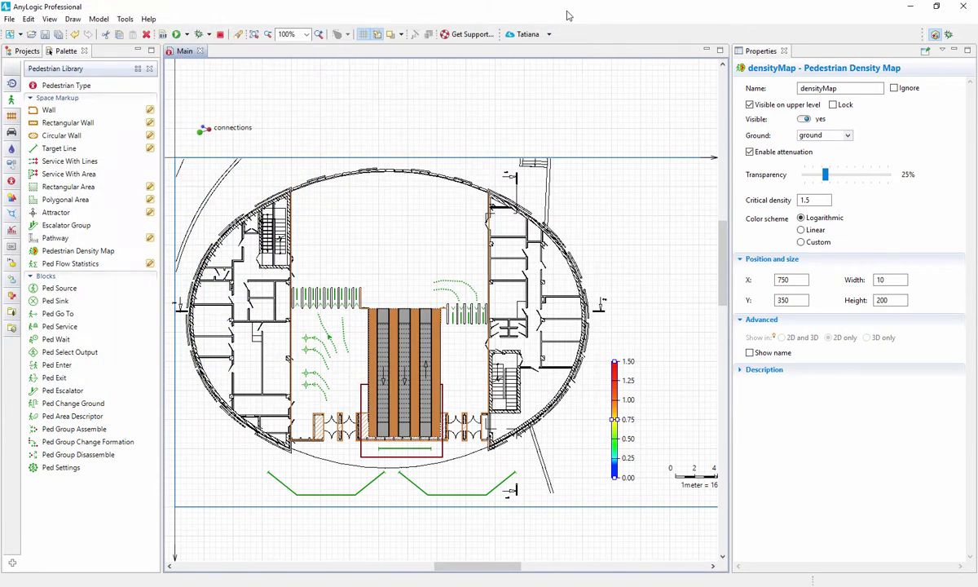
# - Add a 'Total number of passengers' time plot with a dodgerBlue data item, then test-run it faster
pyautogui.moveTo(649, 224); pyautogui.dragTo(487, 235)
pyautogui.click(13, 231)
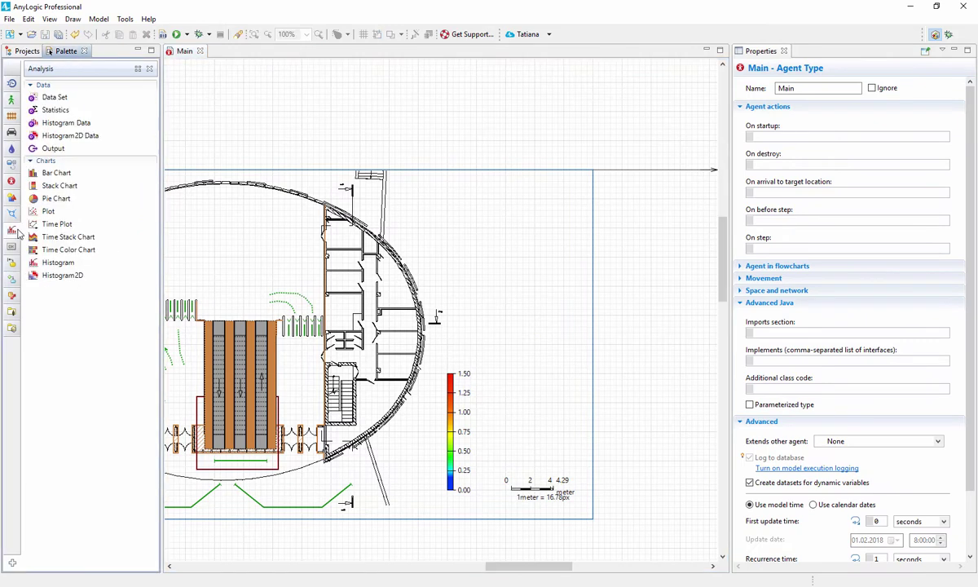
pyautogui.moveTo(36, 223); pyautogui.dragTo(573, 179)
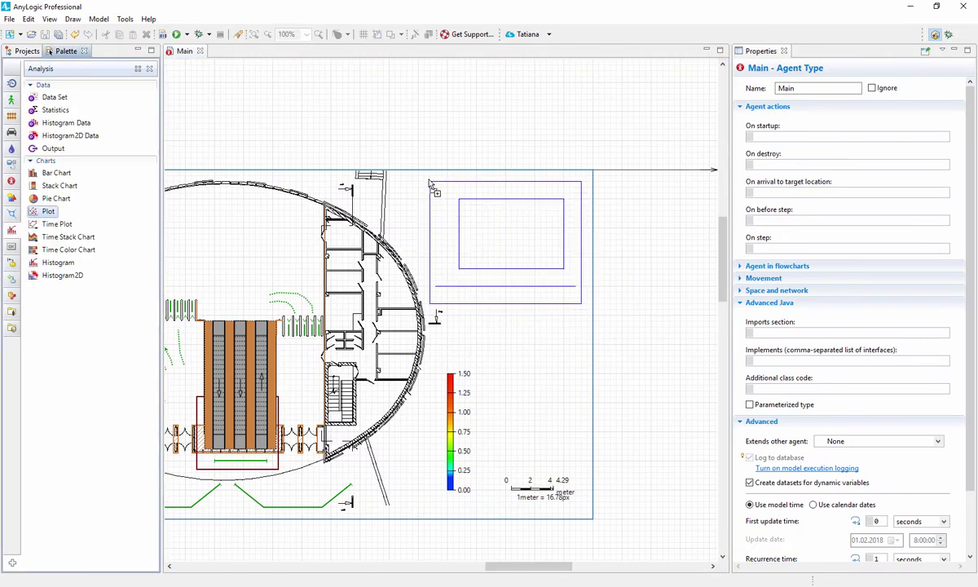
pyautogui.click(752, 123)
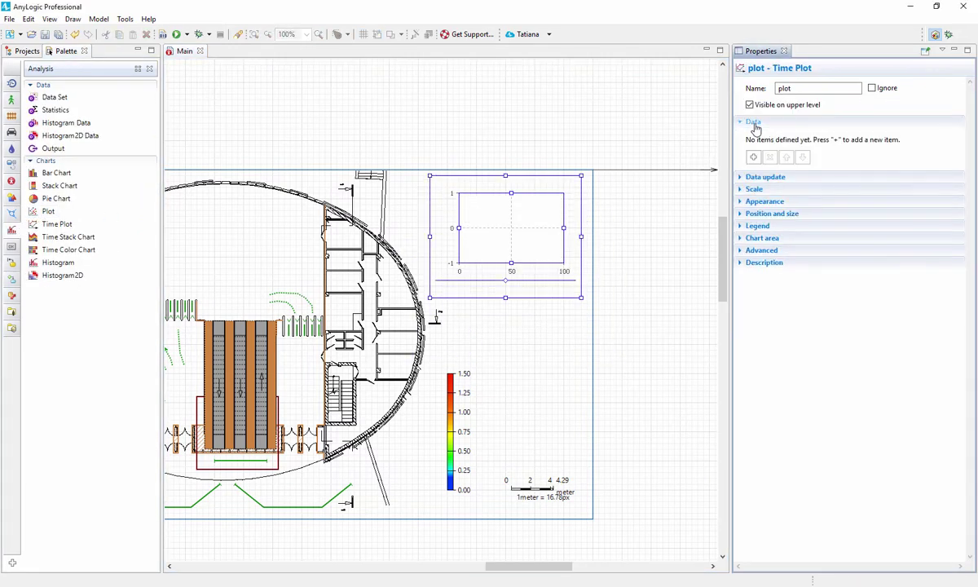
pyautogui.click(753, 156)
pyautogui.click(835, 233)
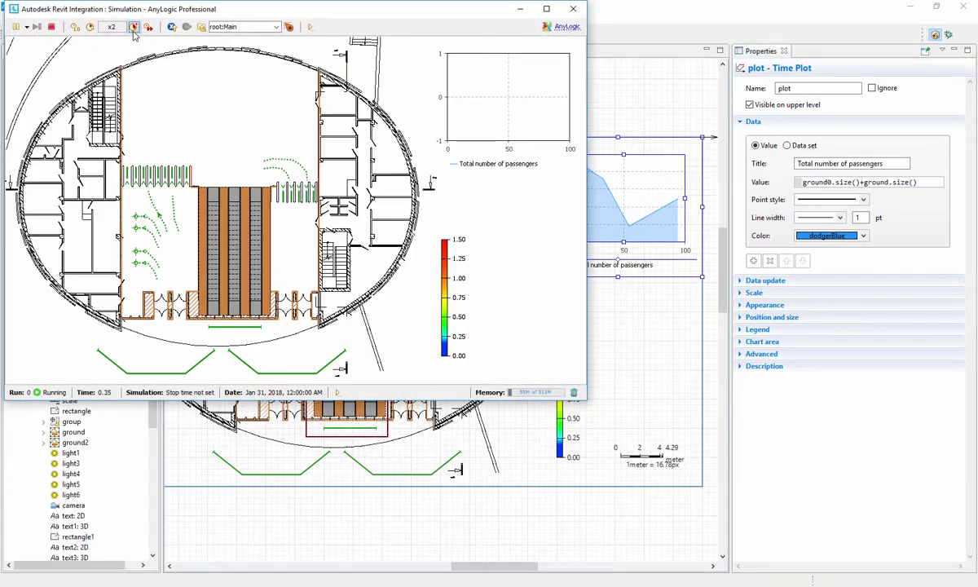
pyautogui.click(133, 29)
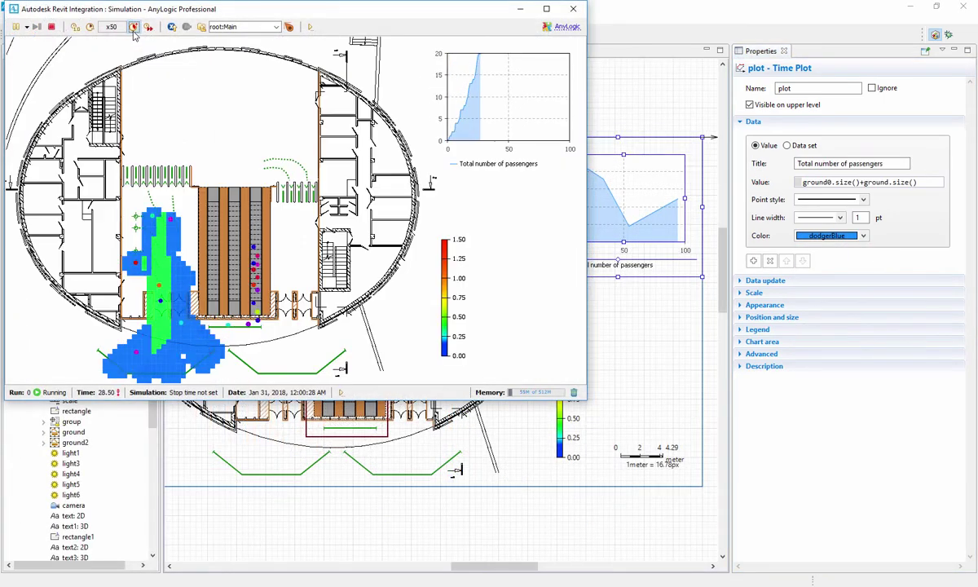
pyautogui.click(90, 28)
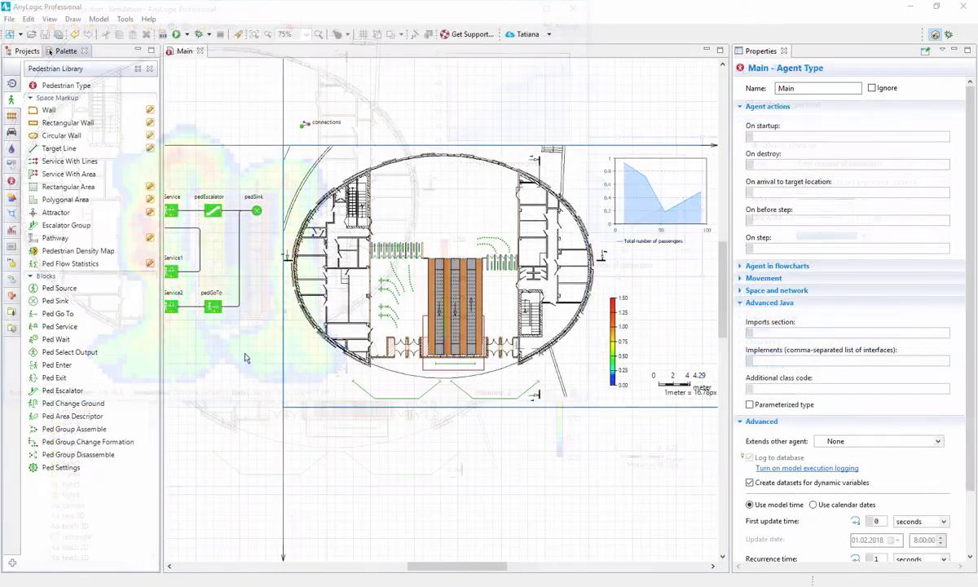
# - Create the Passenger pedestrian type and place an ATM model by the left wall
pyautogui.moveTo(65, 85); pyautogui.dragTo(386, 239)
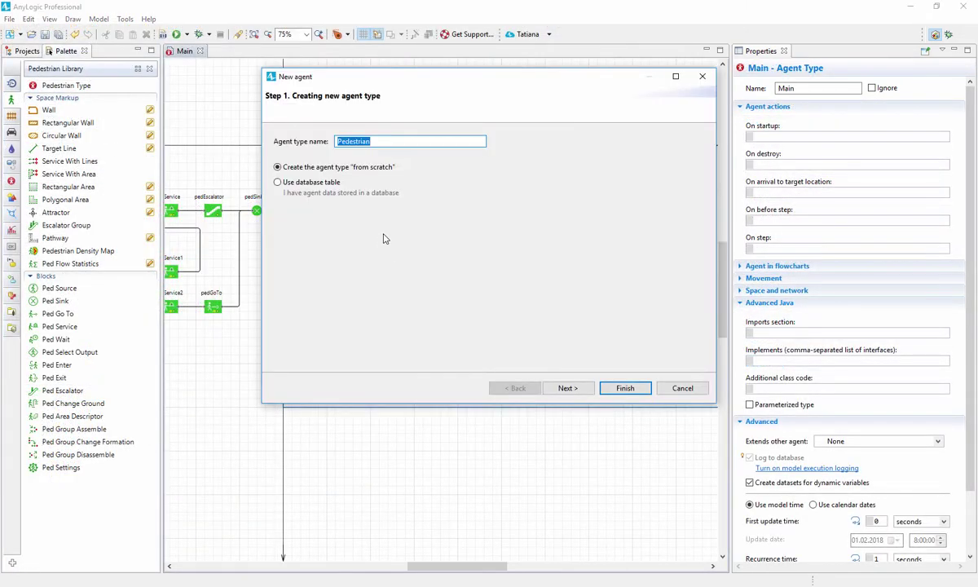
pyautogui.click(568, 388)
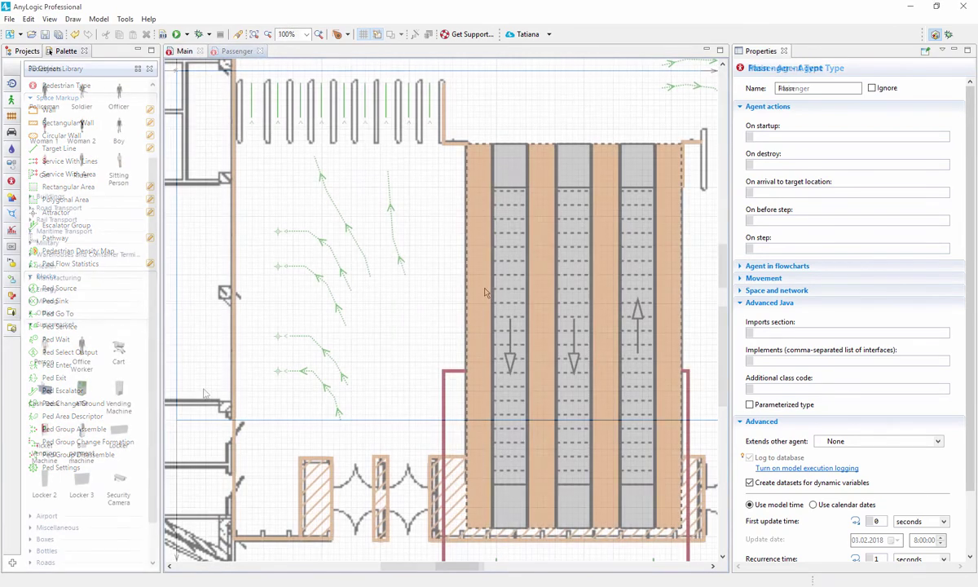
pyautogui.moveTo(86, 391); pyautogui.dragTo(253, 236)
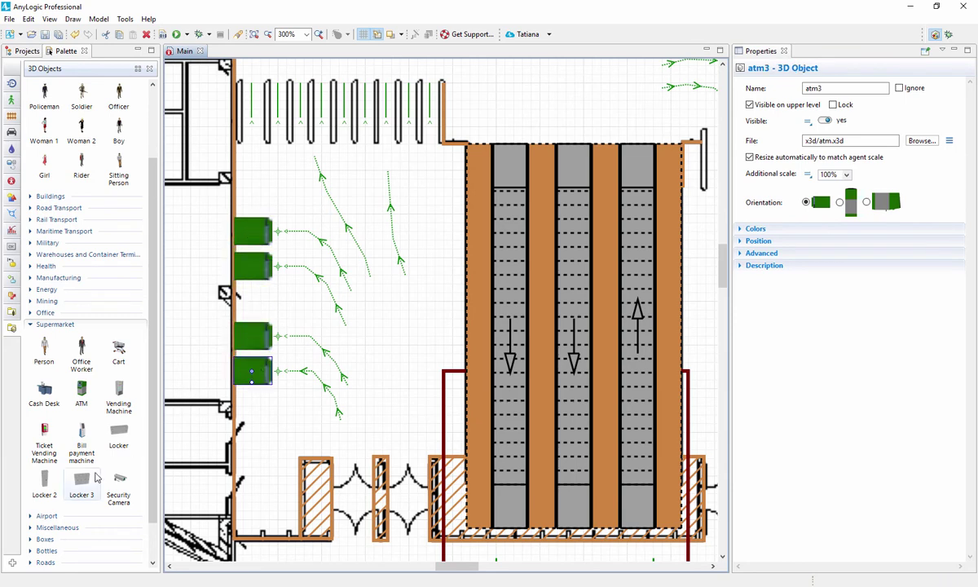
# - Place an Airport open-turnstile model on the first gate at 50% additional scale
pyautogui.click(46, 515)
pyautogui.scroll(-2, 81, 456)
pyautogui.scroll(-1, 82, 457)
pyautogui.moveTo(118, 493); pyautogui.dragTo(252, 102)
pyautogui.click(846, 175)
pyautogui.click(827, 199)
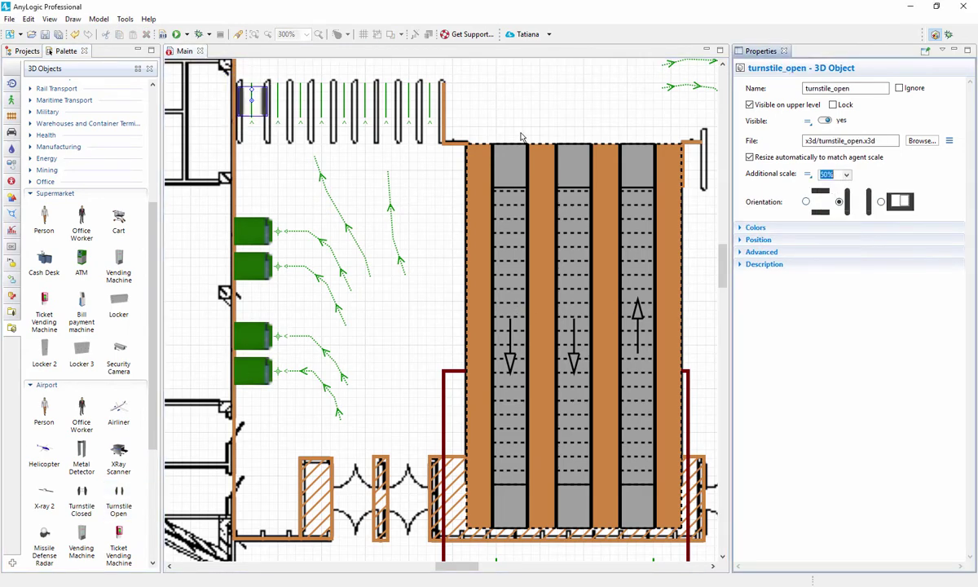
pyautogui.scroll(1, 254, 108)
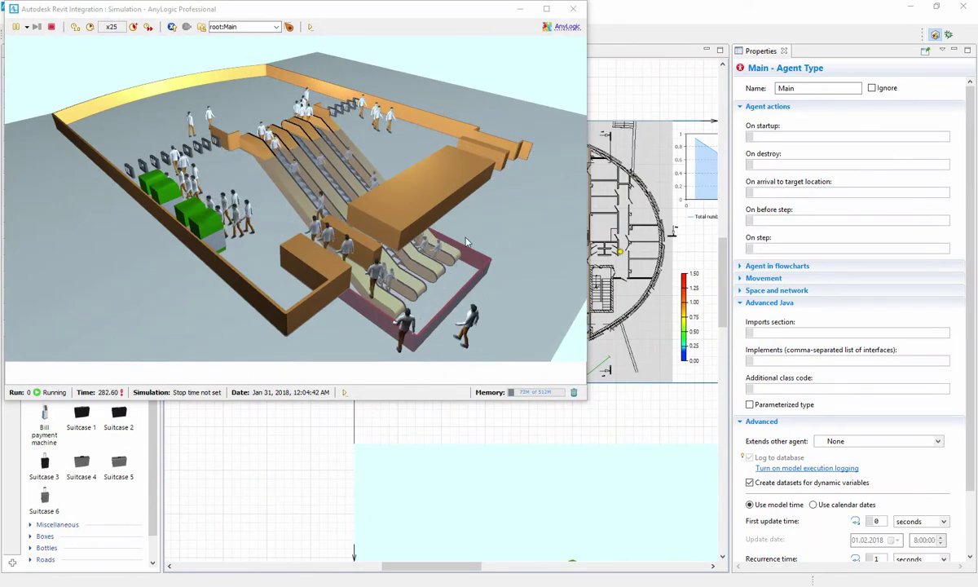
# - Orbit and zoom the 3D view across ticket machines and escalators, ending overhead
pyautogui.moveTo(467, 242)
pyautogui.mouseDown()
pyautogui.moveTo(129, 133)
pyautogui.moveTo(284, 315)
pyautogui.mouseUp()
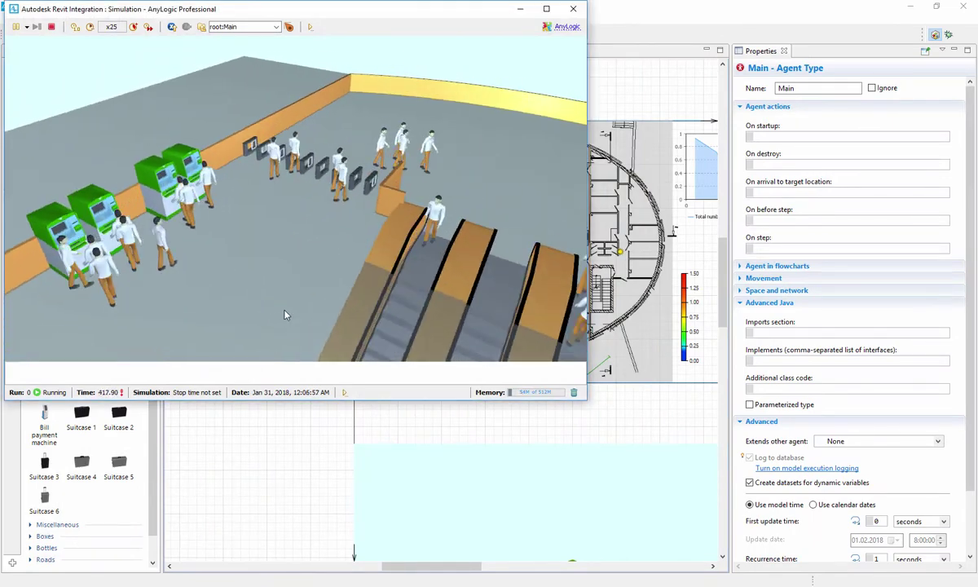
pyautogui.moveTo(284, 316)
pyautogui.mouseDown()
pyautogui.moveTo(393, 327)
pyautogui.moveTo(369, 301)
pyautogui.moveTo(343, 240)
pyautogui.mouseUp()
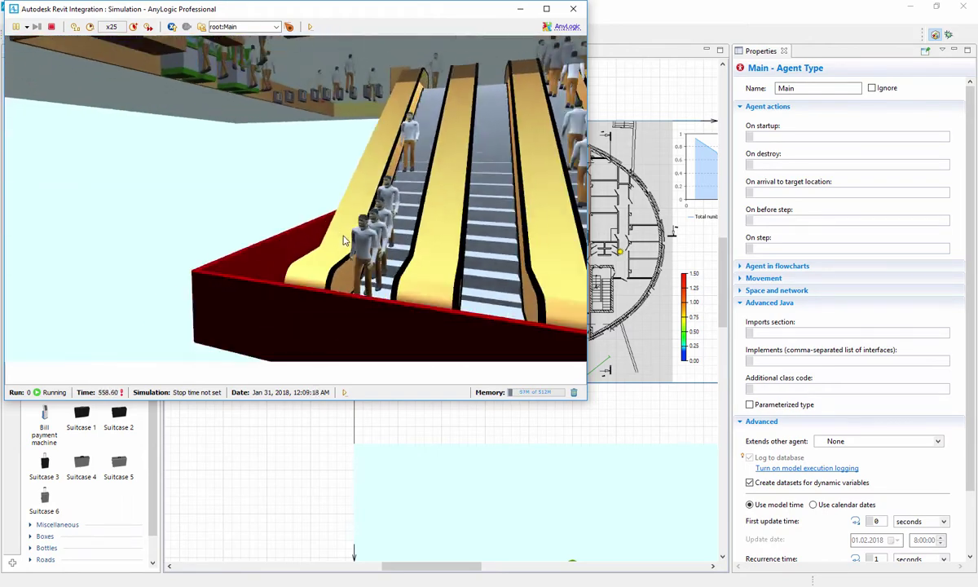
pyautogui.scroll(-3, 343, 240)
pyautogui.scroll(-3, 358, 241)
pyautogui.scroll(-3, 342, 280)
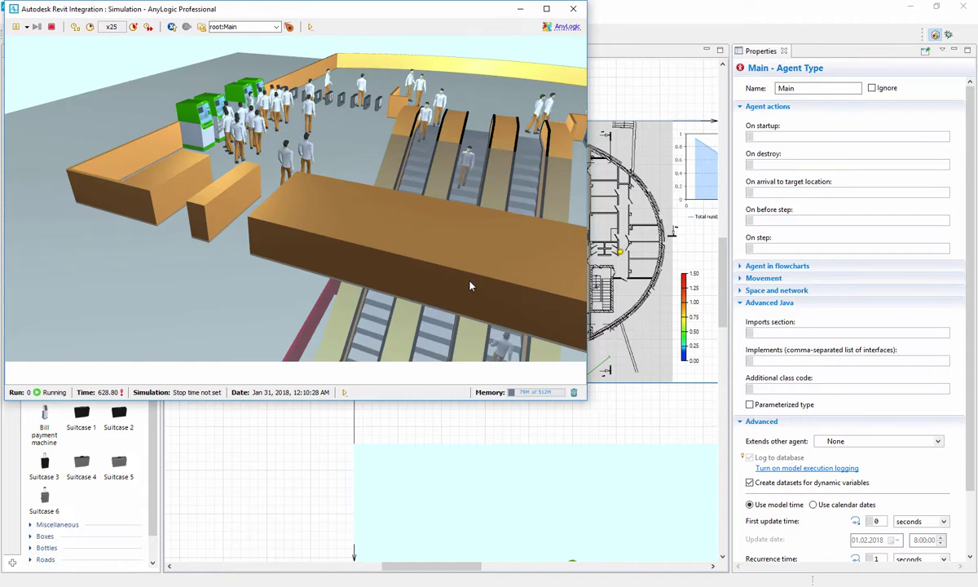
pyautogui.moveTo(471, 285)
pyautogui.mouseDown()
pyautogui.moveTo(354, 267)
pyautogui.moveTo(288, 236)
pyautogui.mouseUp()
pyautogui.scroll(-3, 287, 236)
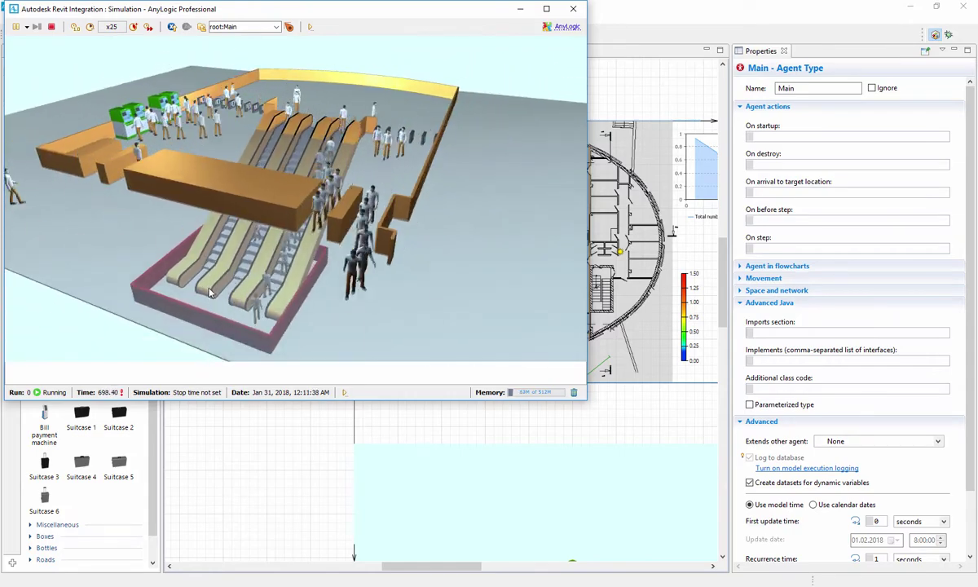
pyautogui.moveTo(210, 294); pyautogui.dragTo(199, 304)
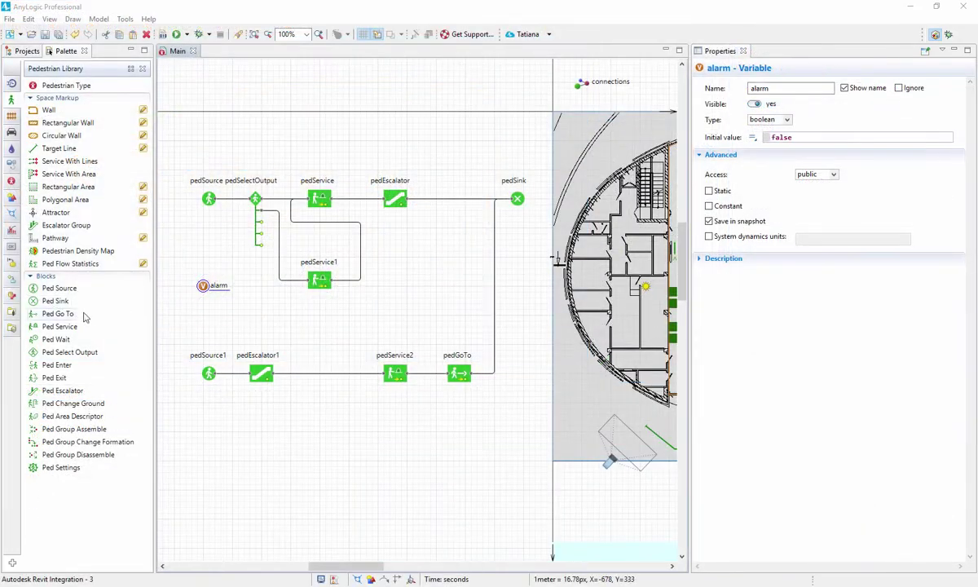
# - Add a pedGoTo1 block and reroute the link between the service blocks toward pedService1
pyautogui.moveTo(65, 314); pyautogui.dragTo(394, 314)
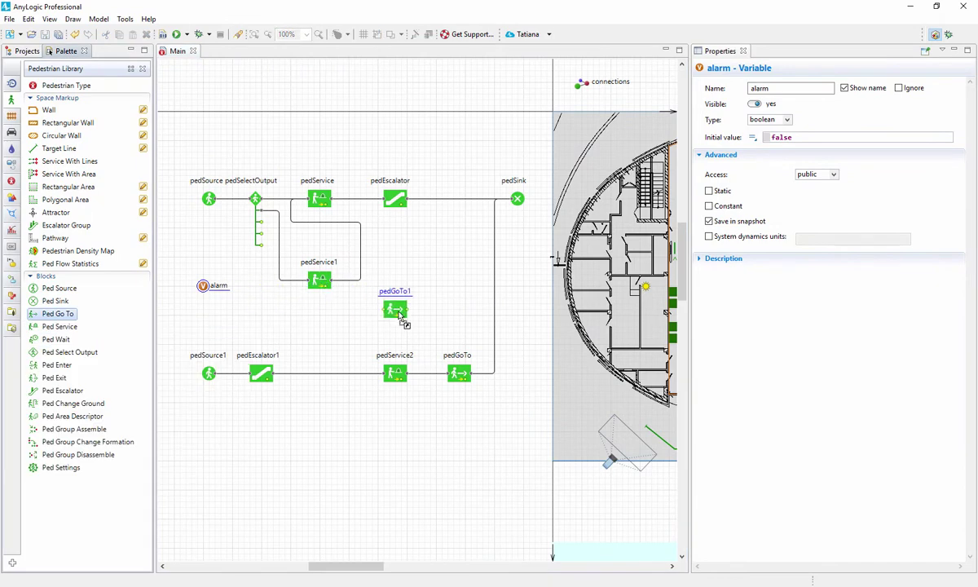
pyautogui.click(323, 200)
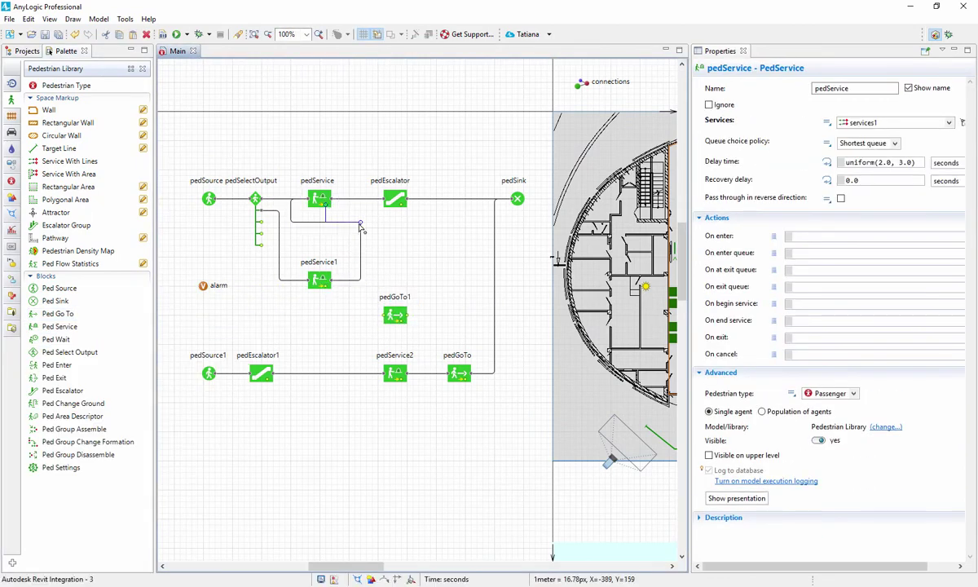
pyautogui.click(383, 317)
pyautogui.click(325, 285)
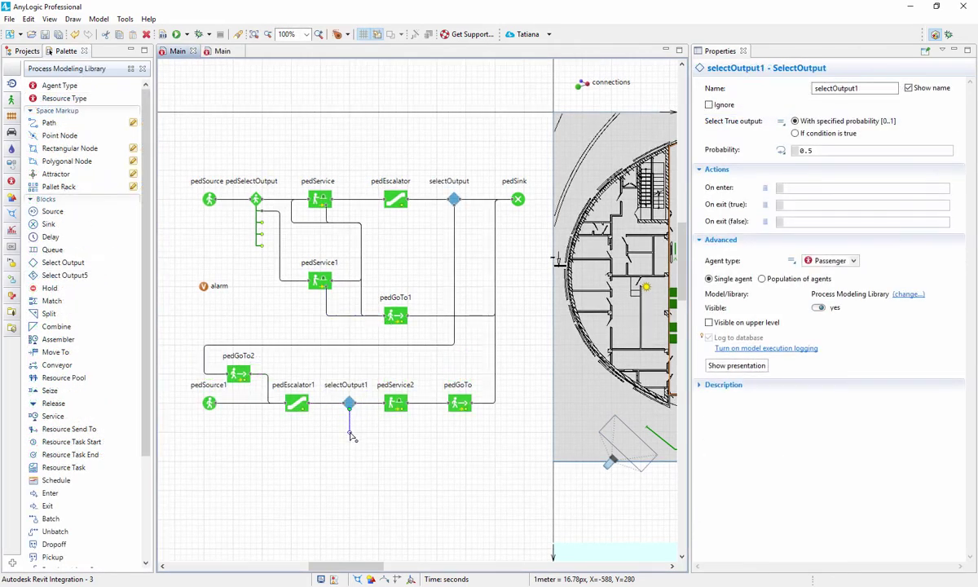
# - Route the selectOutput1 branch around pedService2 and run the updated model
pyautogui.click(433, 404)
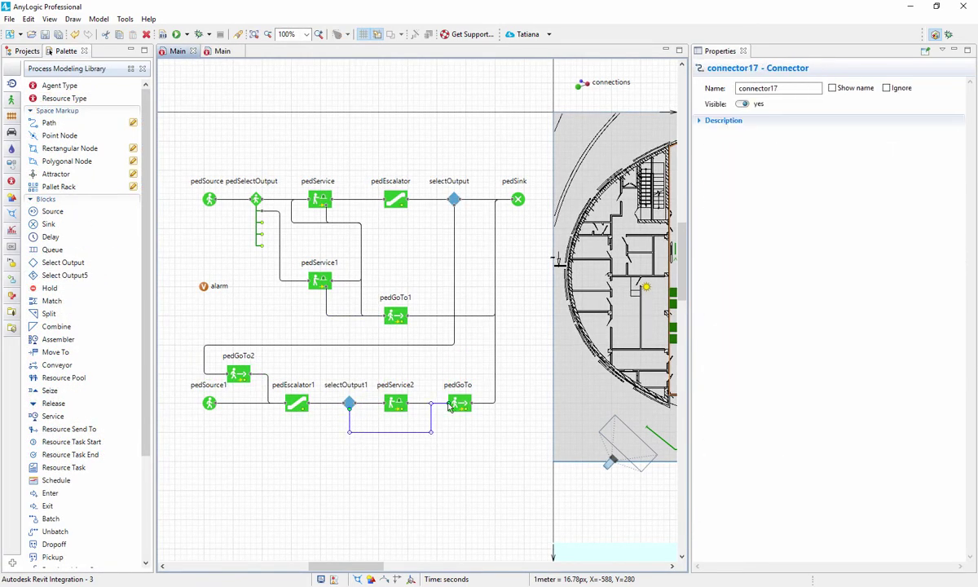
pyautogui.click(400, 412)
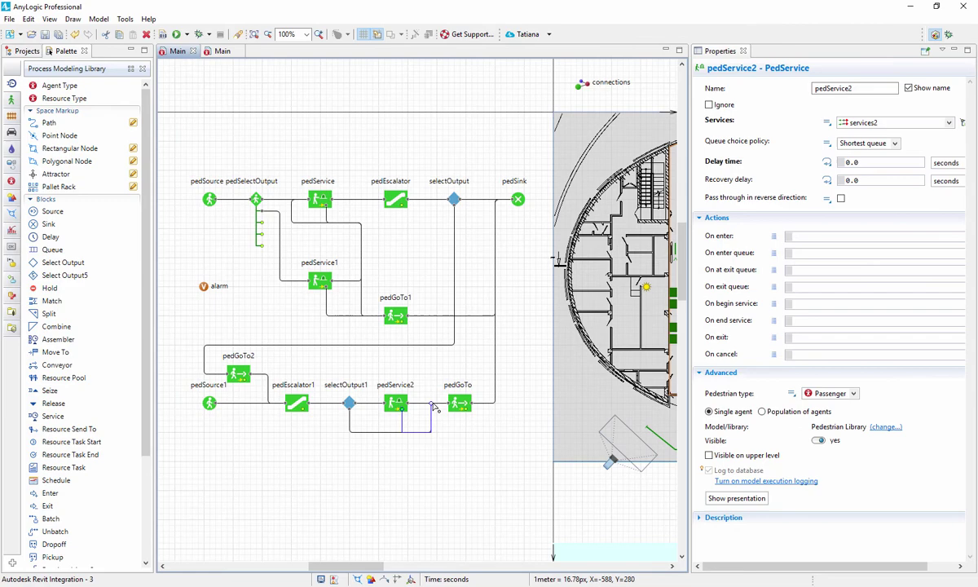
pyautogui.click(432, 406)
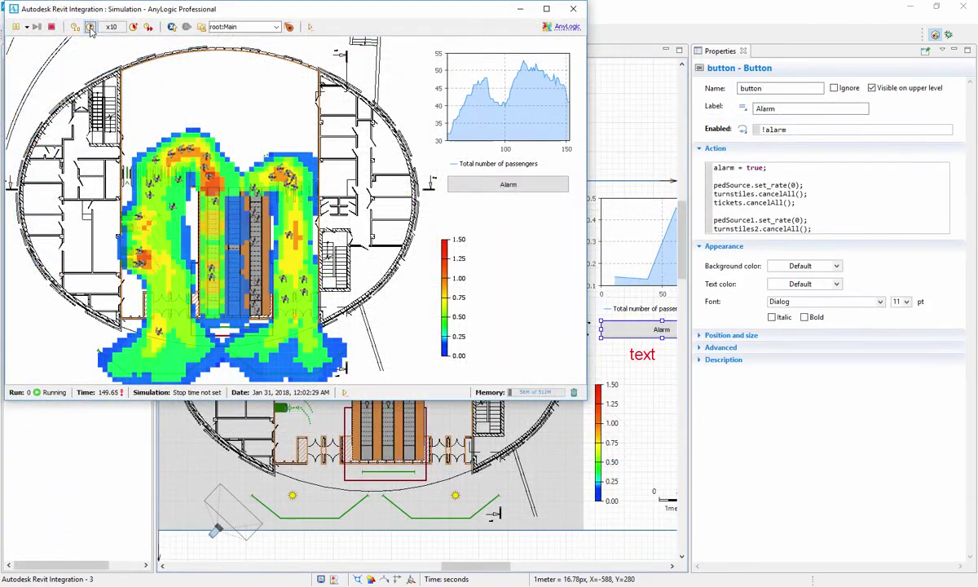
# - Run at x5 speed, trigger the Alarm evacuation, and pause the run at 127.8 sec
pyautogui.click(90, 27)
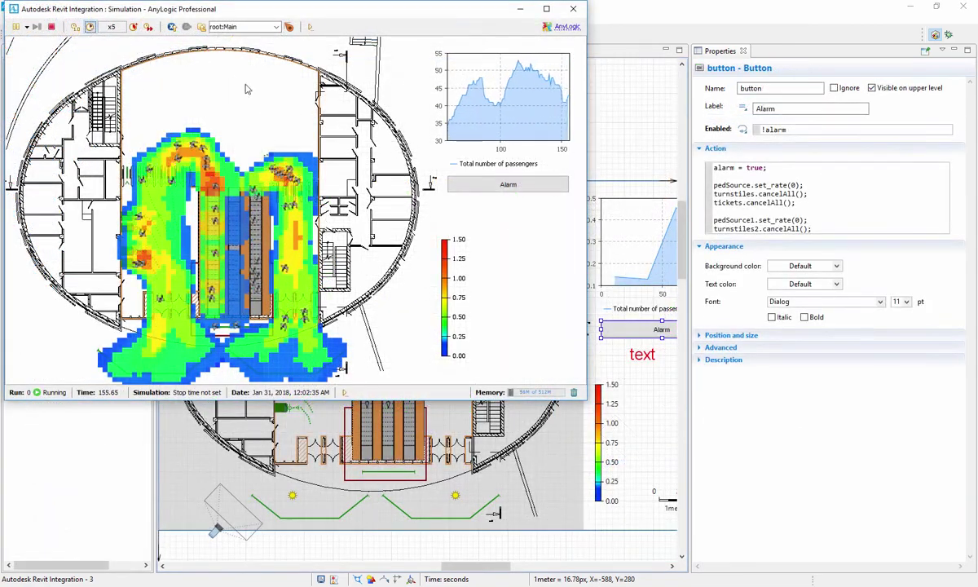
pyautogui.click(481, 187)
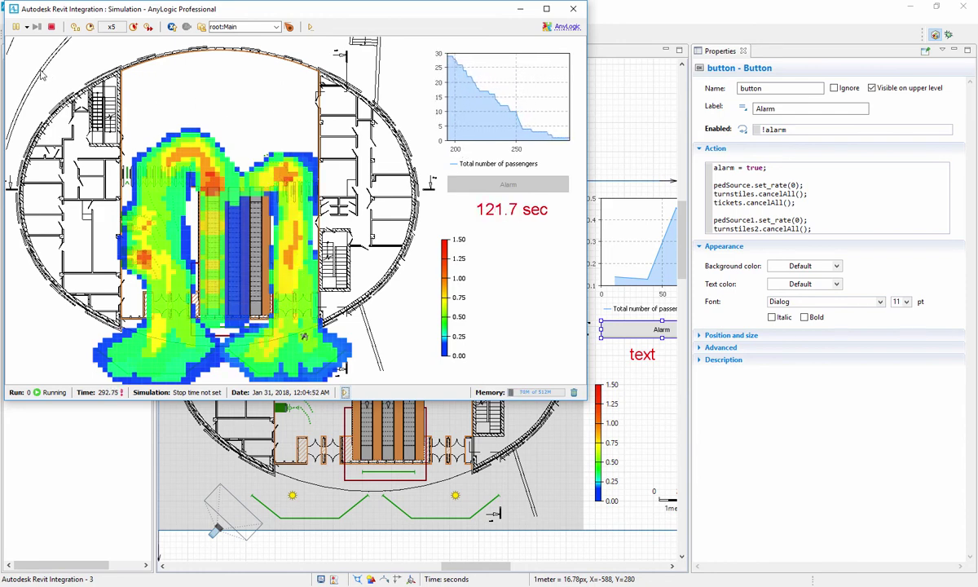
pyautogui.click(16, 29)
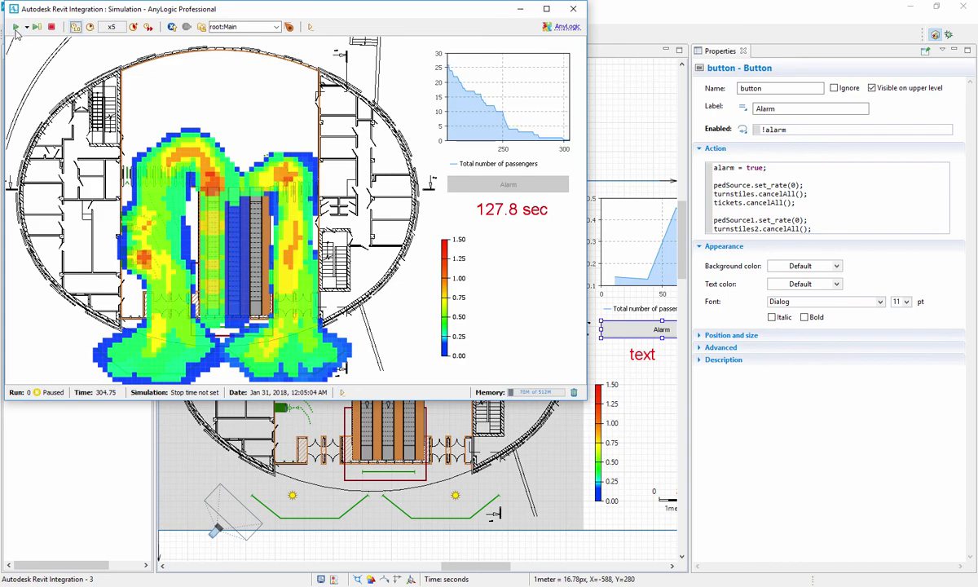